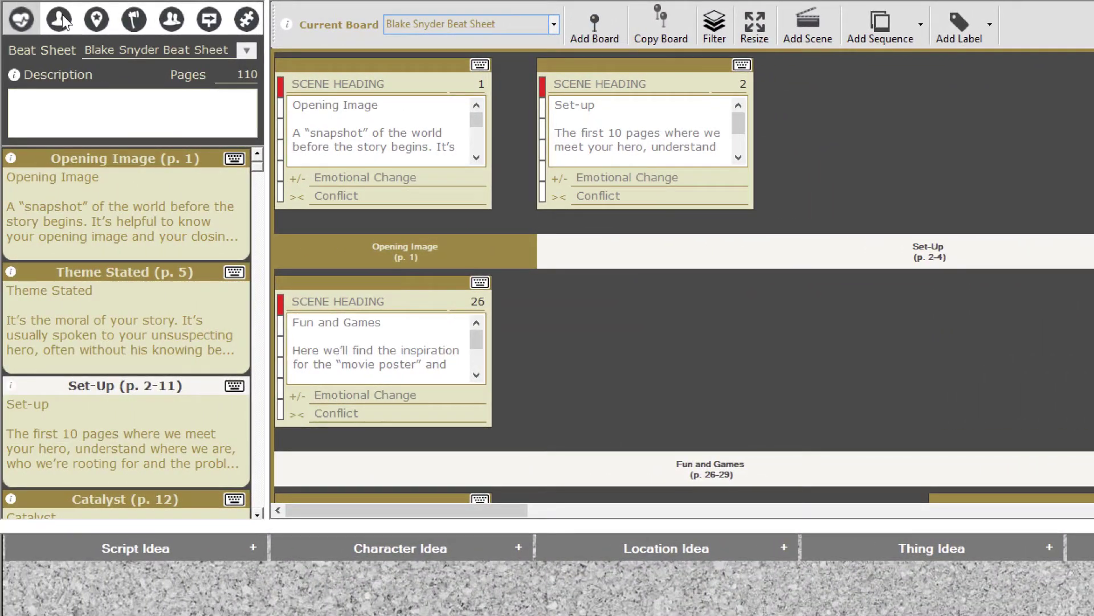
Show the character list in the side panel.
click(61, 19)
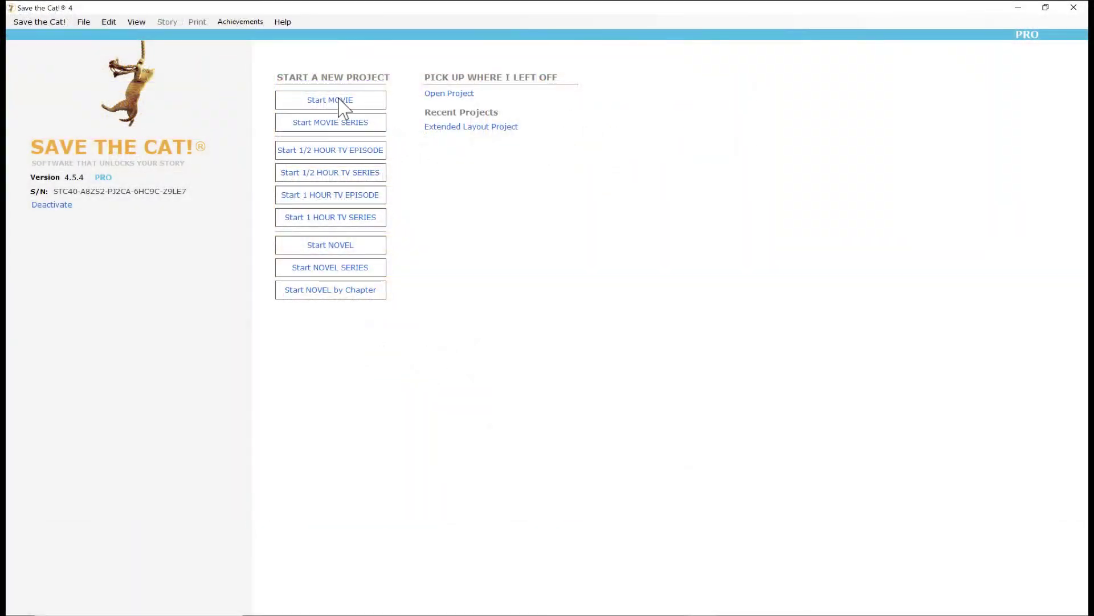
Create a new movie project saved as 'Focused Layout Project'.
click(341, 105)
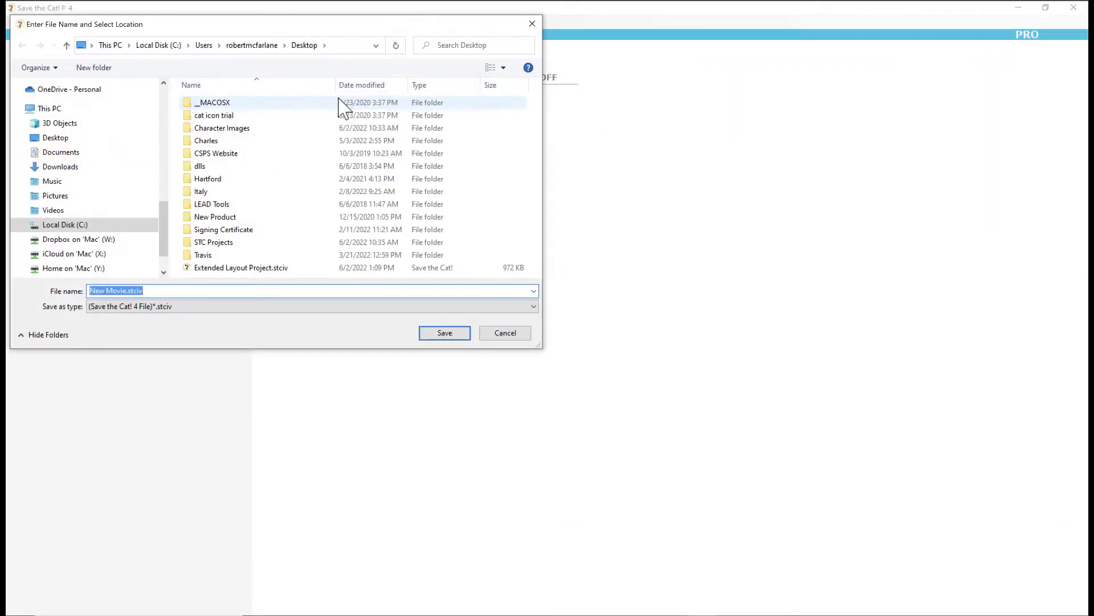
text(Focused)
text( Layout Project)
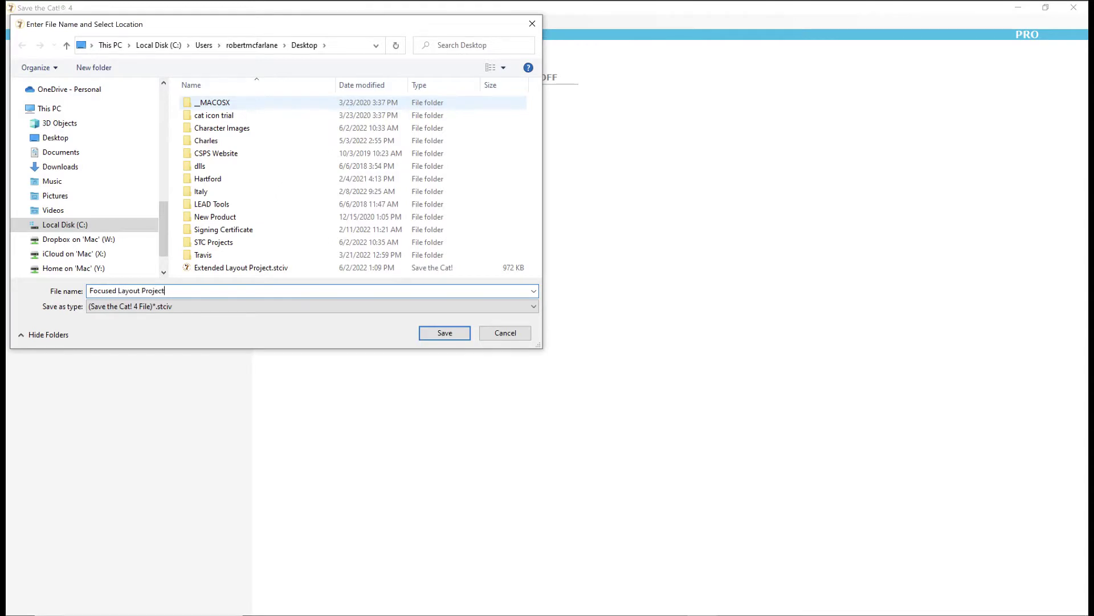
click(459, 335)
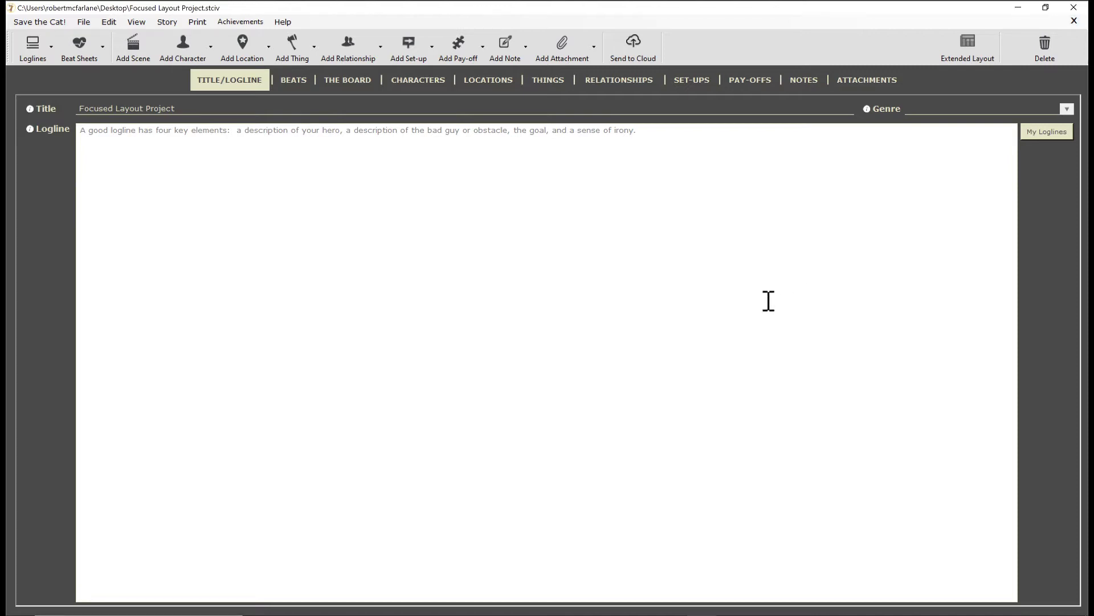
Display the project's Blake Snyder beat sheet with its beat cards.
click(294, 80)
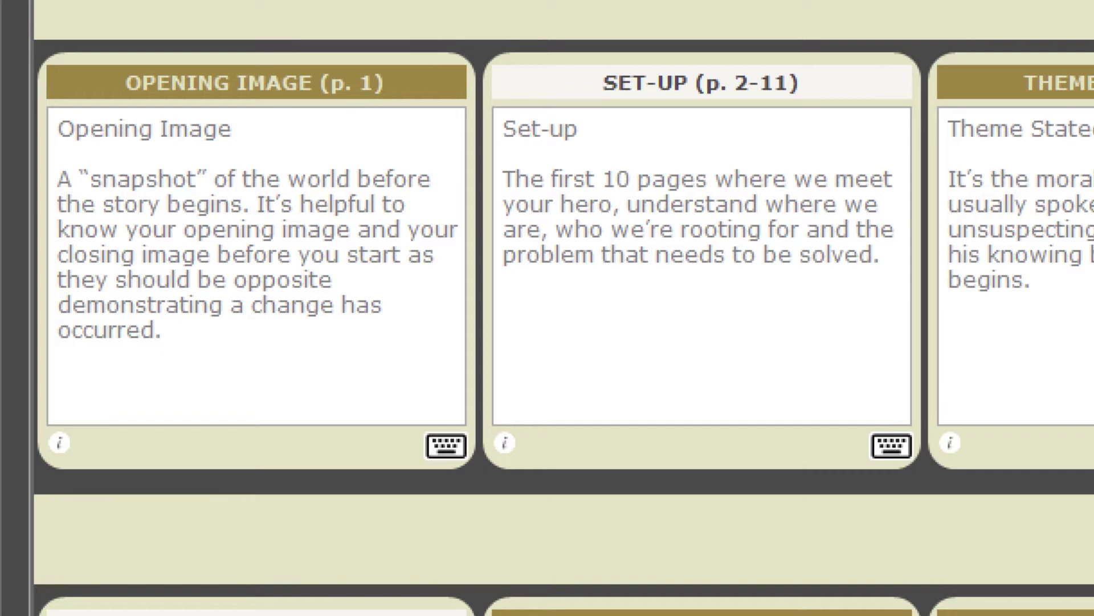
Glance at the Opening Image beat, then collapse Act Two and Act Two (cont).
click(443, 446)
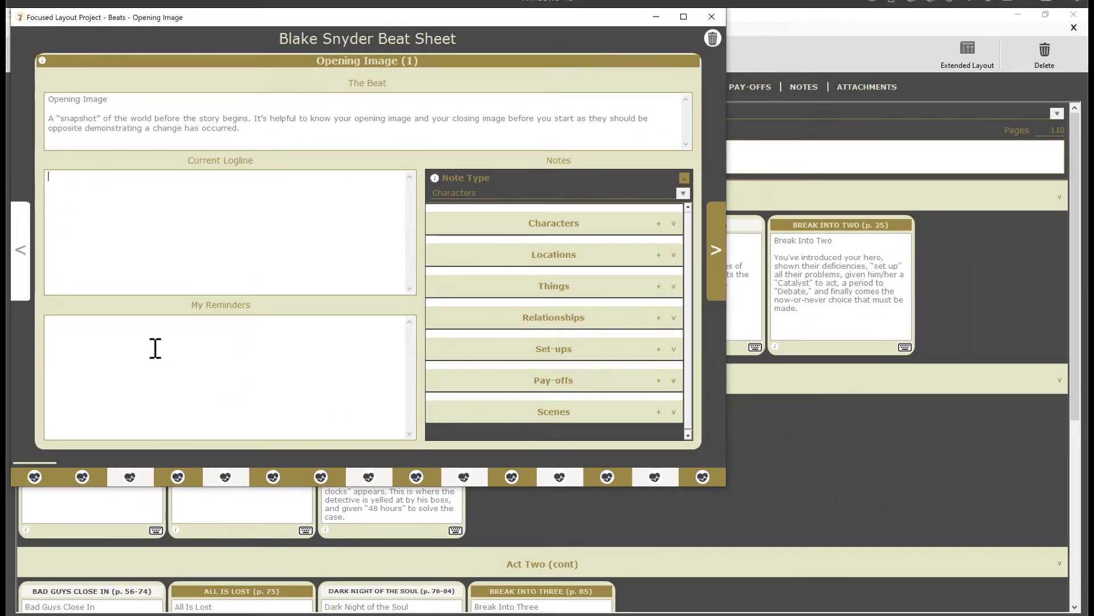
click(711, 17)
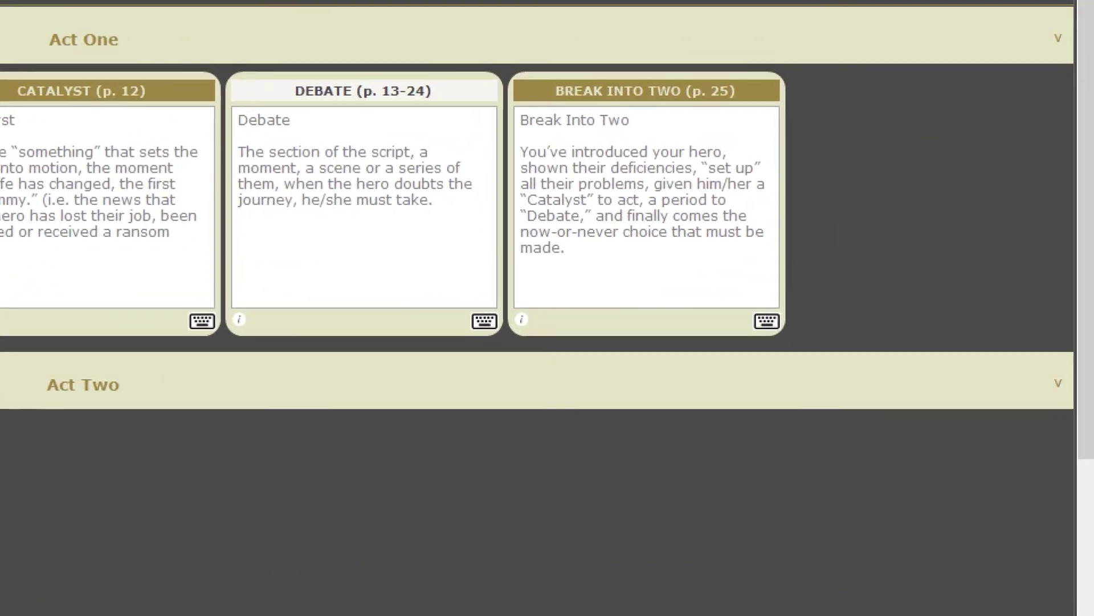
click(1059, 388)
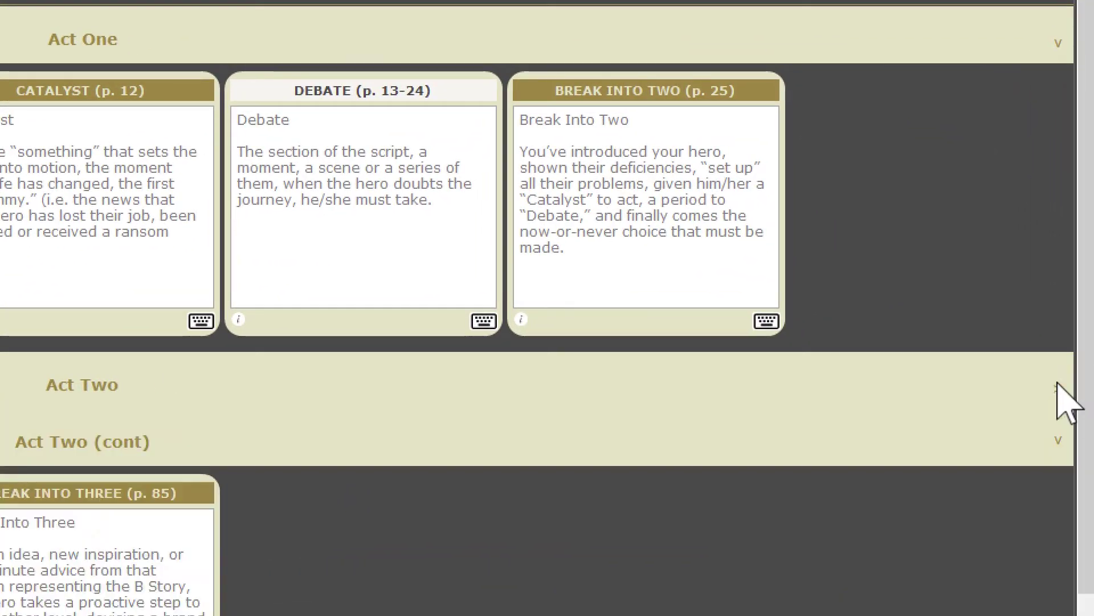
click(1058, 443)
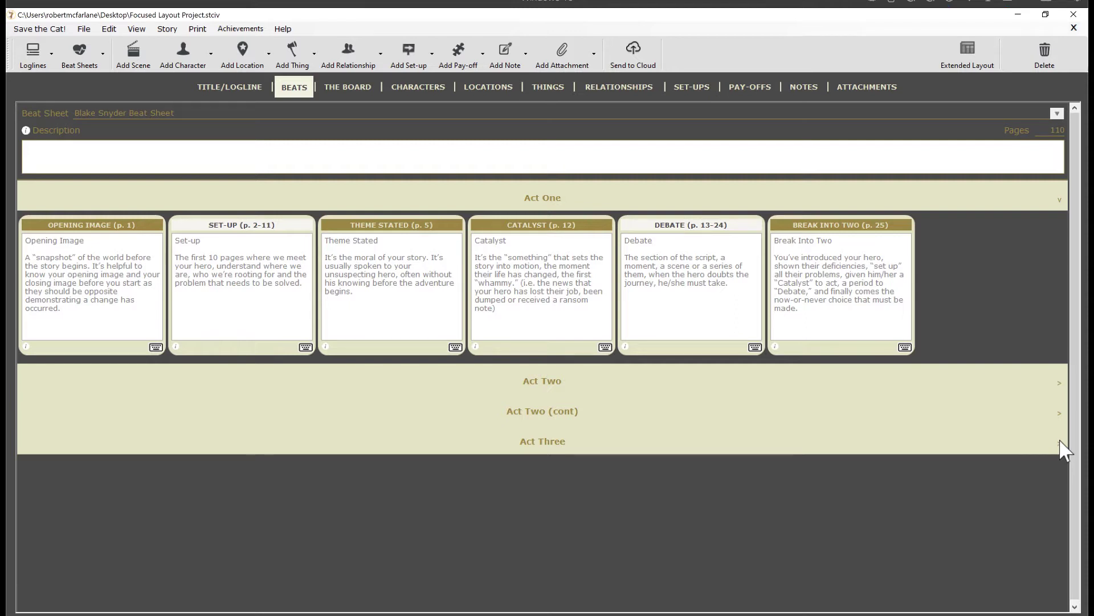
Switch to the Board view, showing the project's Characters page.
click(354, 86)
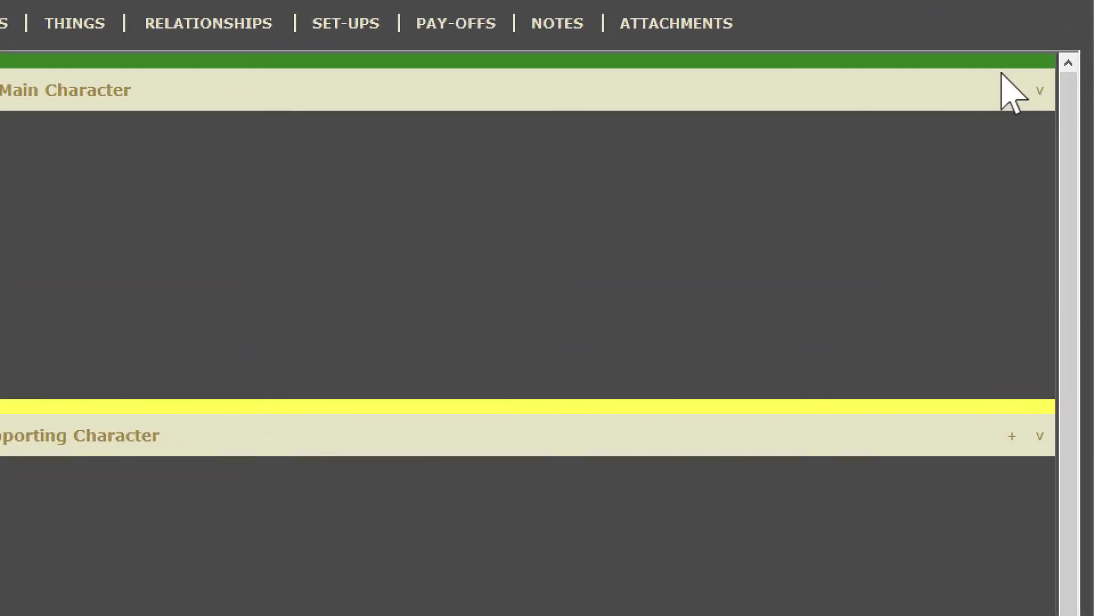
Add a main character named BOB and read the Shard of Glass advice.
click(1017, 90)
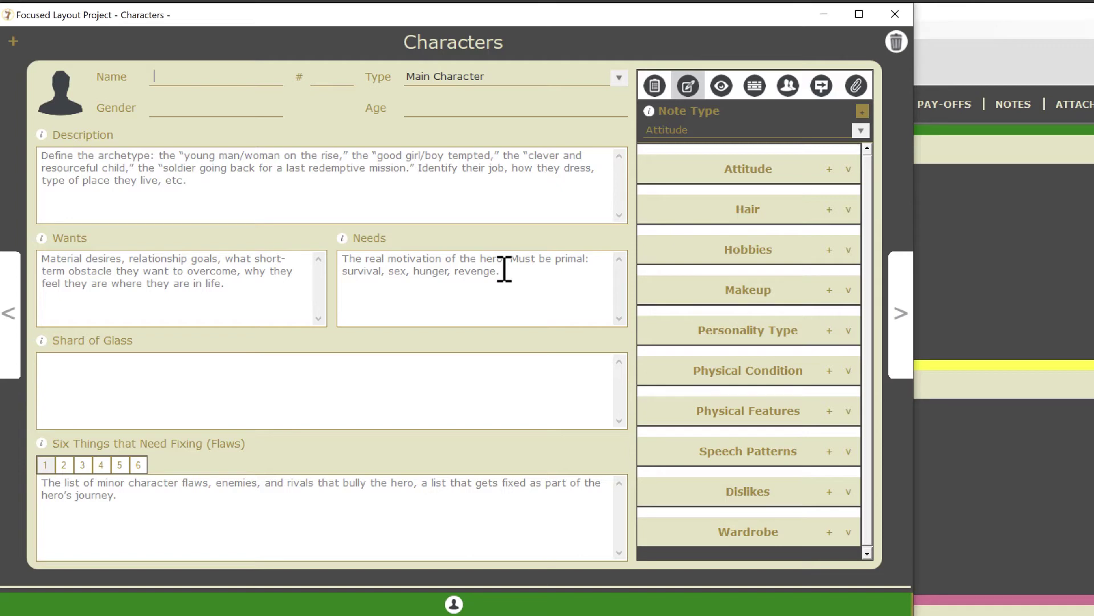
text(BOB)
key(Tab)
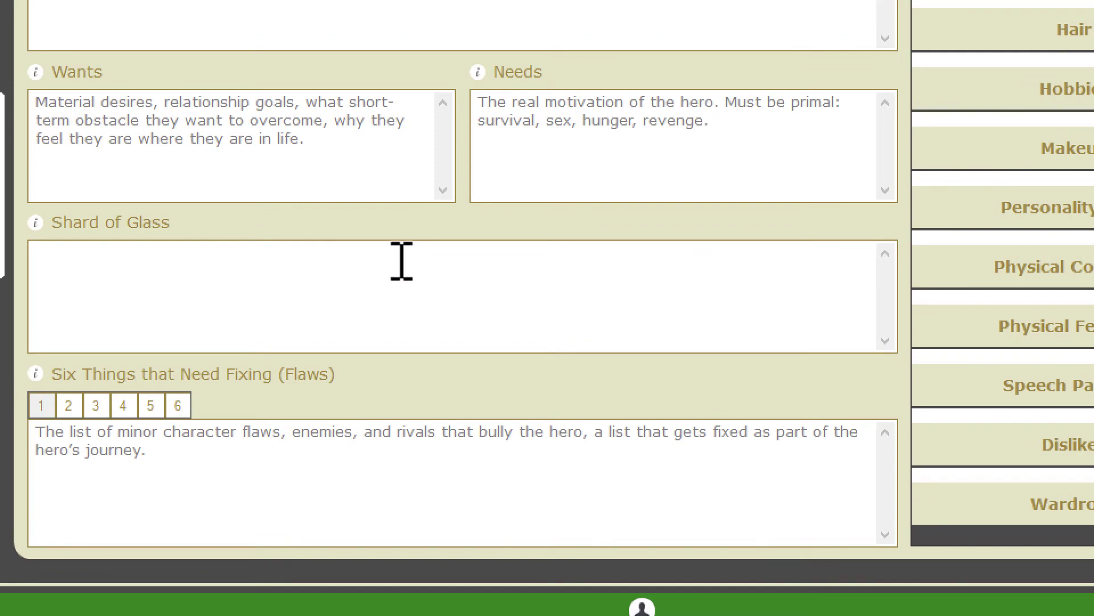
click(37, 223)
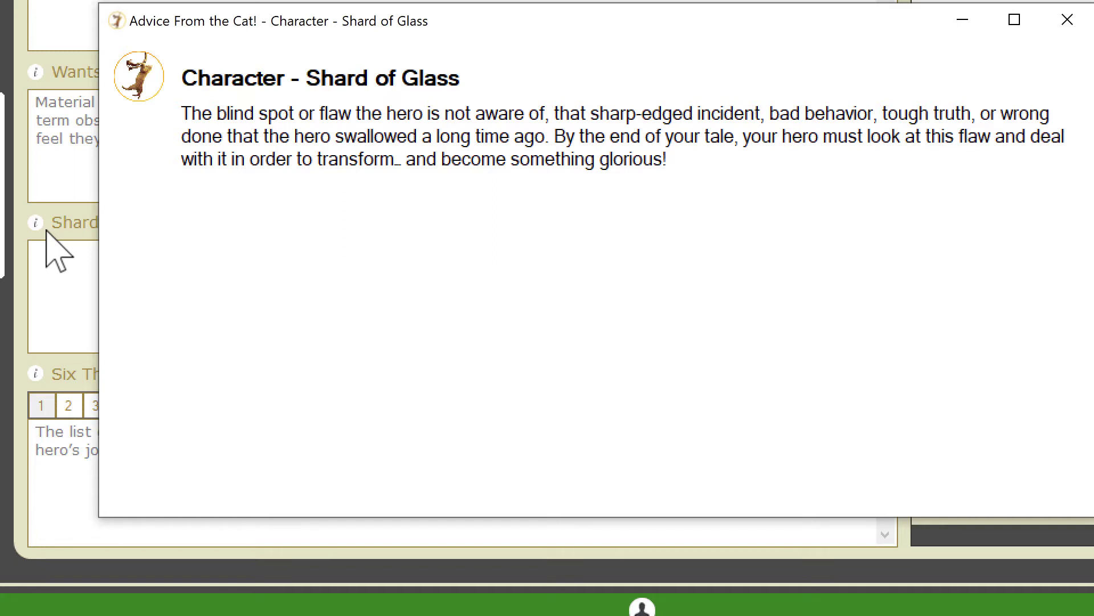
click(1055, 17)
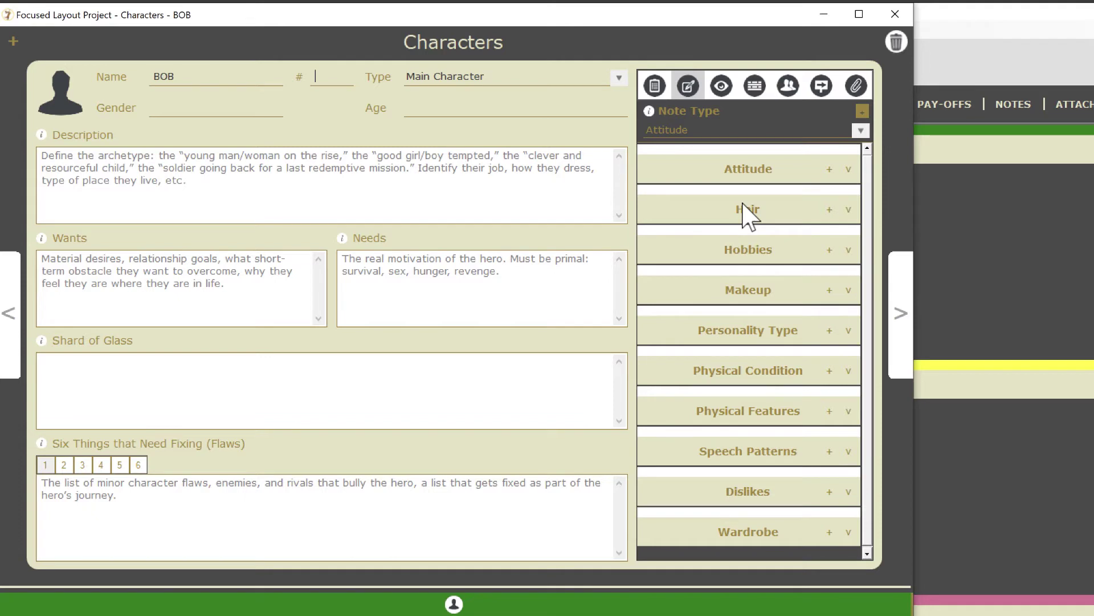
Close BOB's form and add a supporting character named KATHY.
click(895, 14)
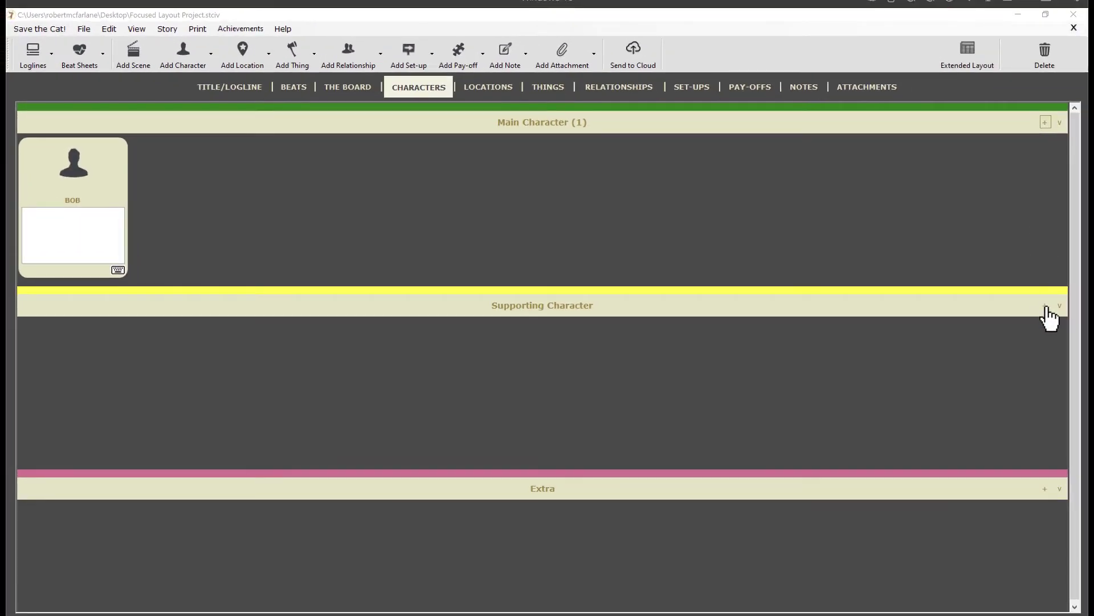
click(1045, 306)
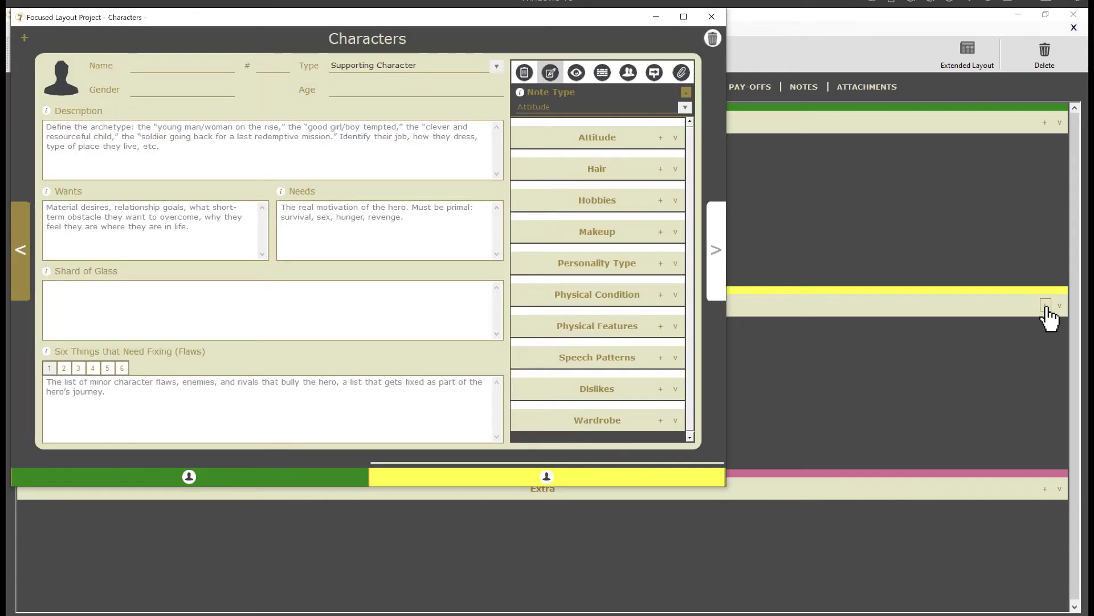
text(KATHY)
key(Tab)
click(711, 16)
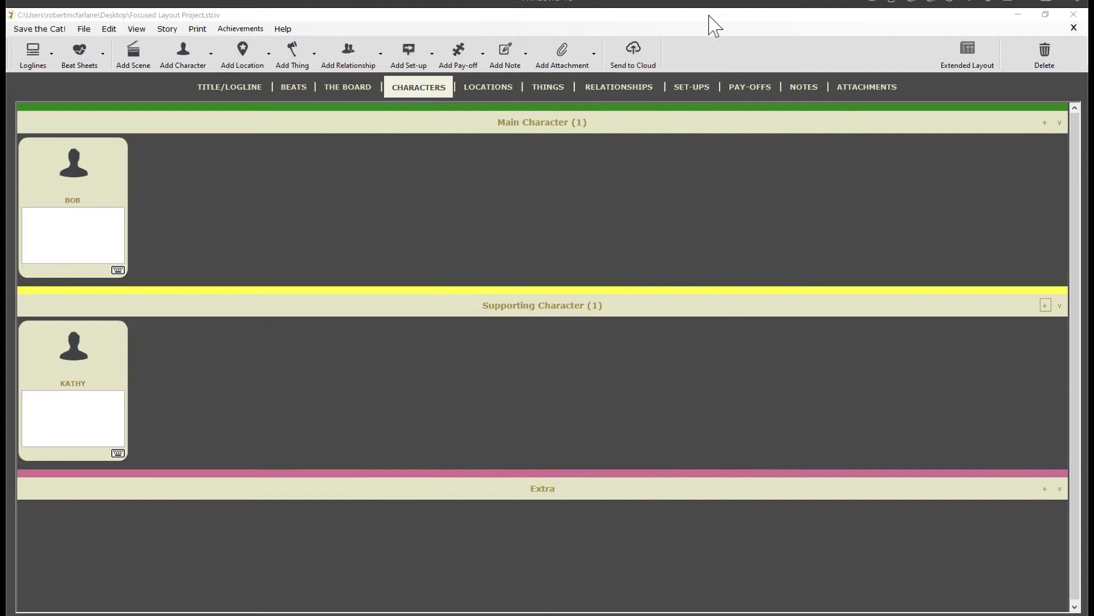
Add a second main character named SALLY.
click(1044, 122)
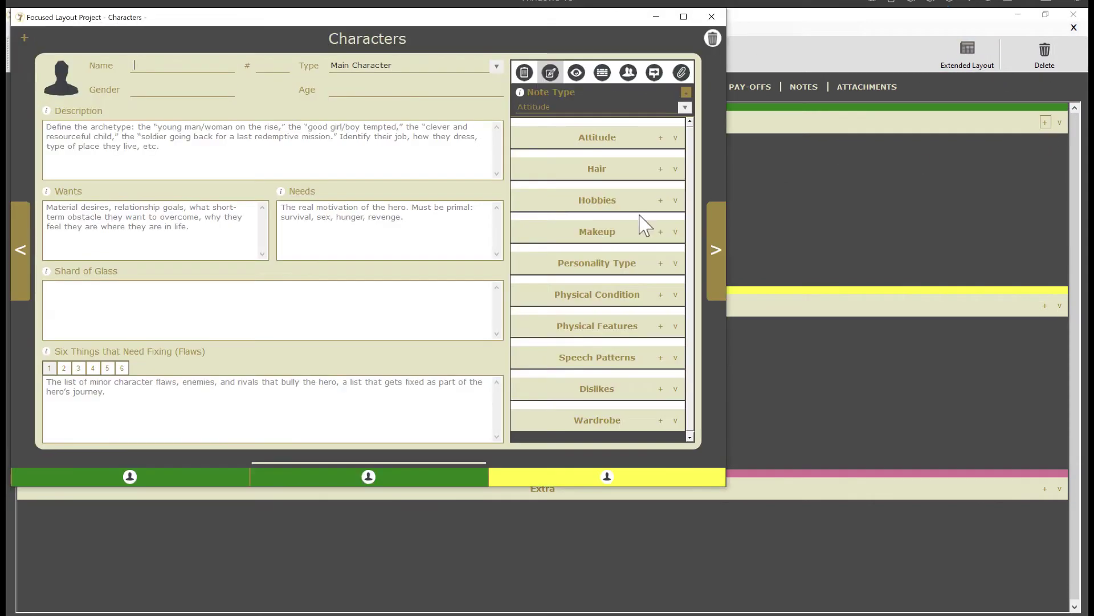
text(SALLY)
key(Tab)
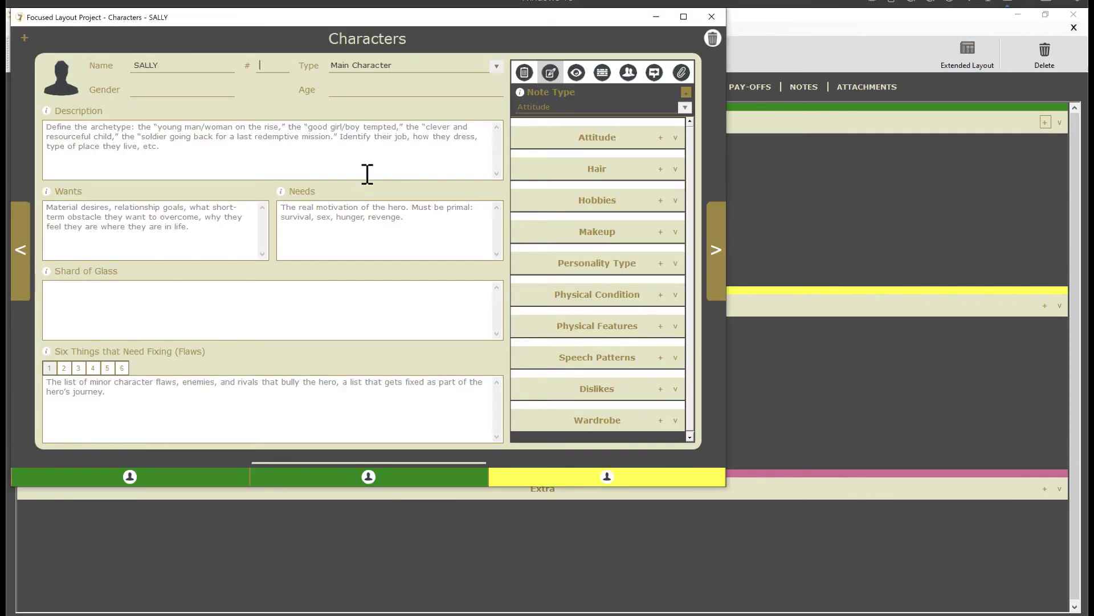
click(712, 17)
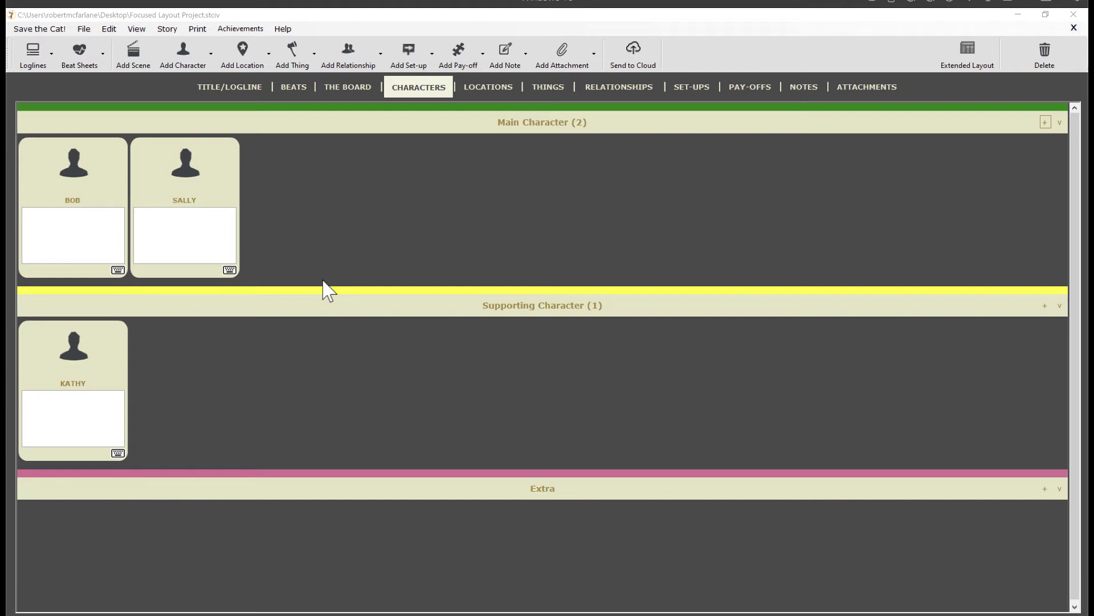
Move BOB into Supporting Character and delete KATHY, leaving SALLY as sole Main Character.
mouse_move(126, 178)
mouse_down()
mouse_move(310, 188)
mouse_move(337, 163)
mouse_up()
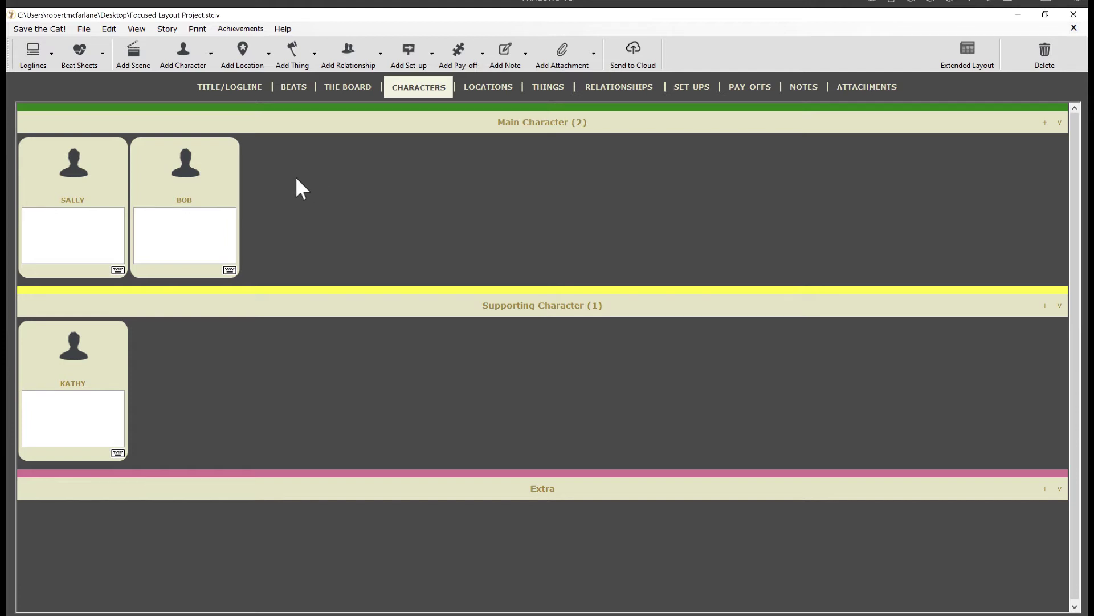
drag(236, 165, 254, 349)
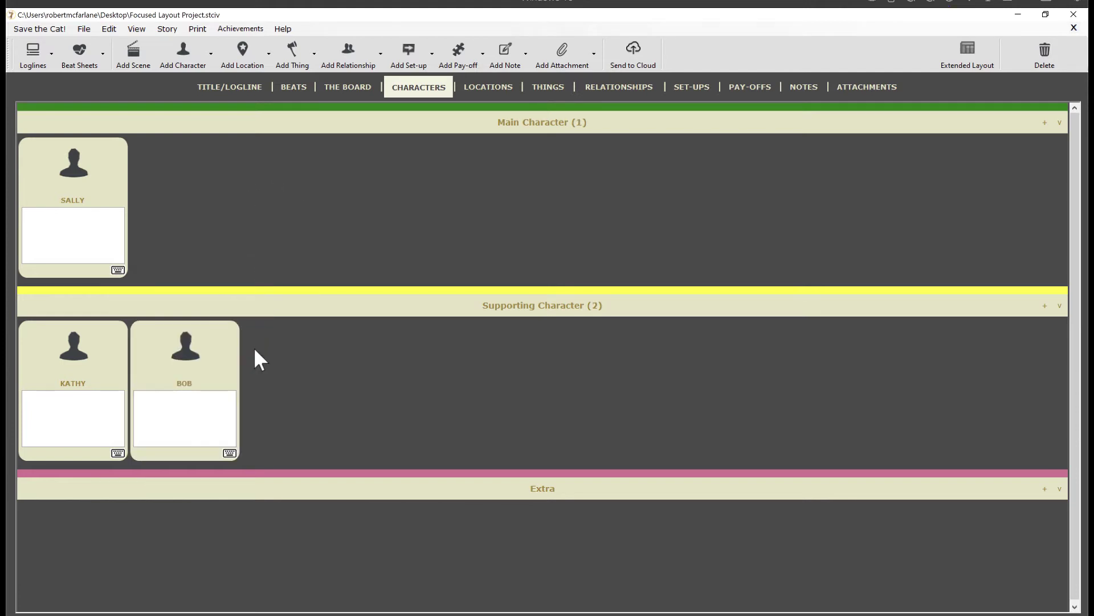
drag(110, 359, 259, 153)
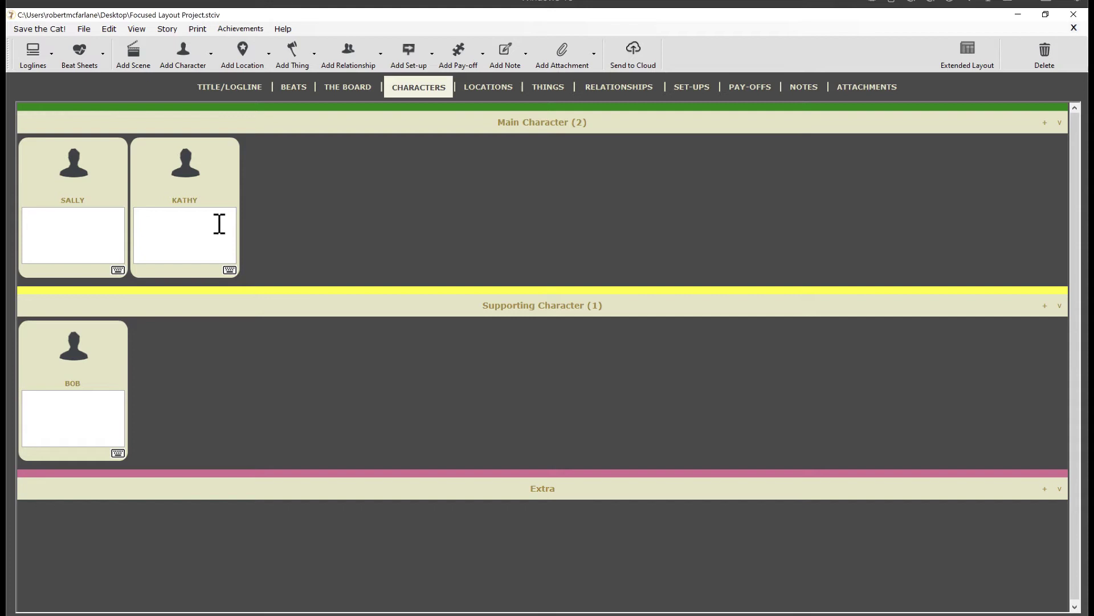
drag(230, 164, 1045, 60)
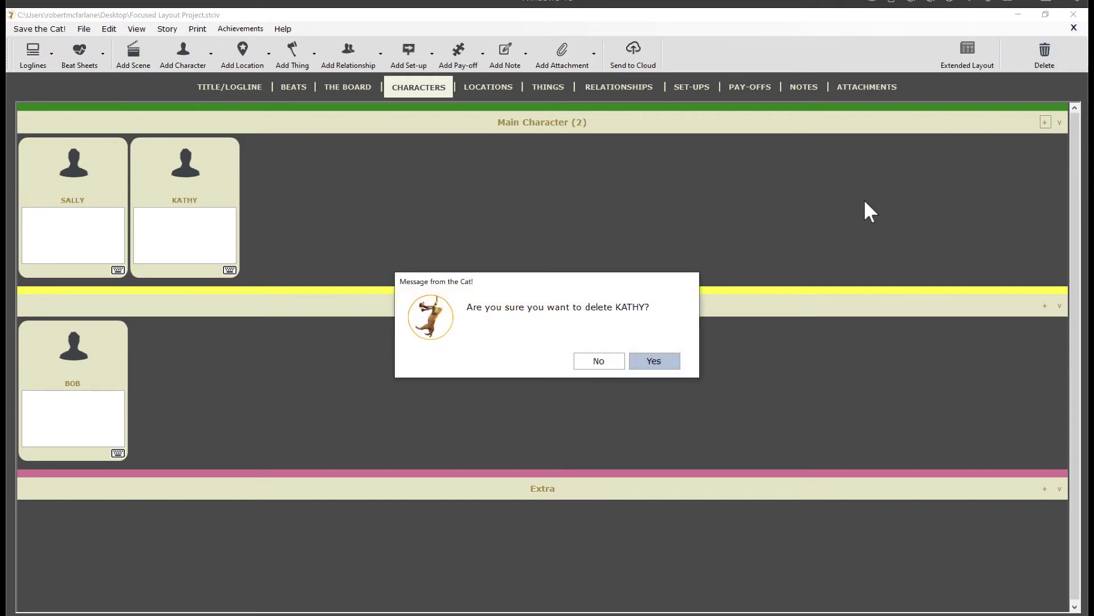
click(669, 364)
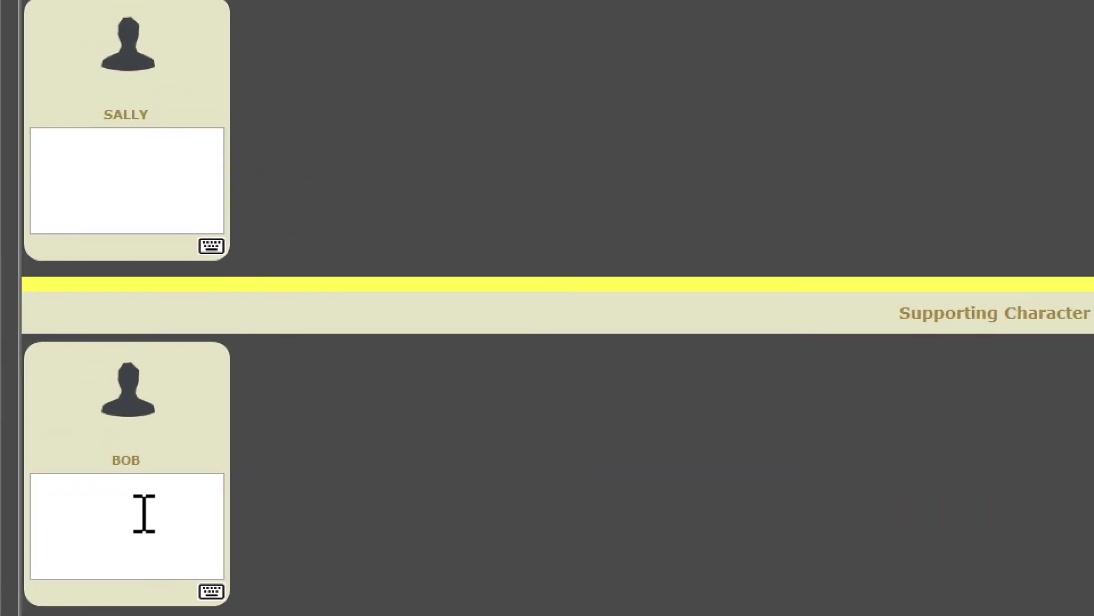
Describe BOB as 'Early sixties software developer. Needs to find more of a social life.'.
click(144, 513)
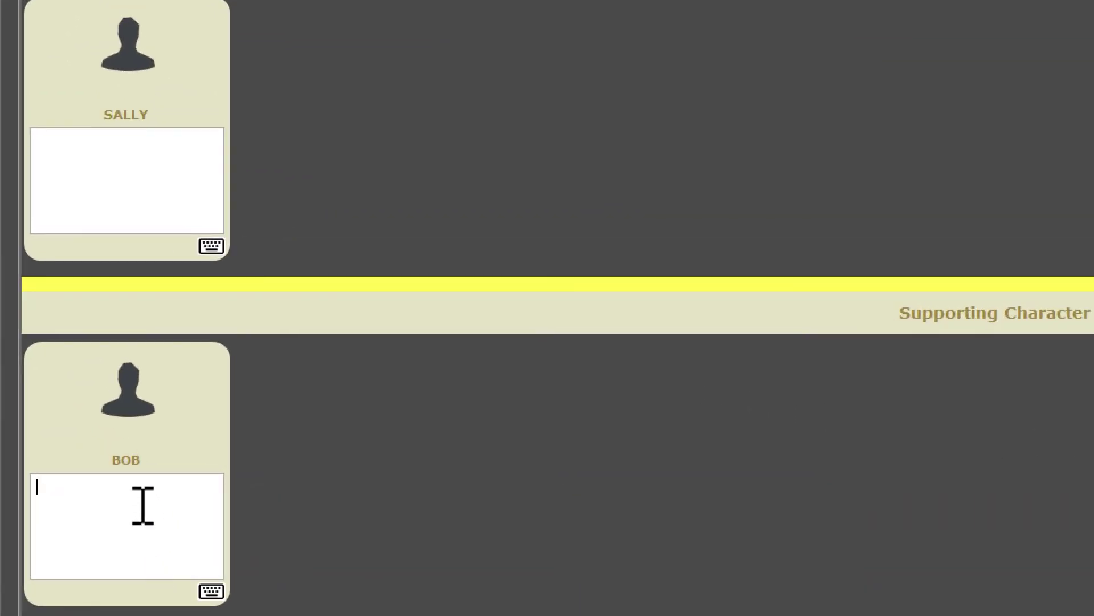
text(Early sixties software developer. Needs to find more of a social life.)
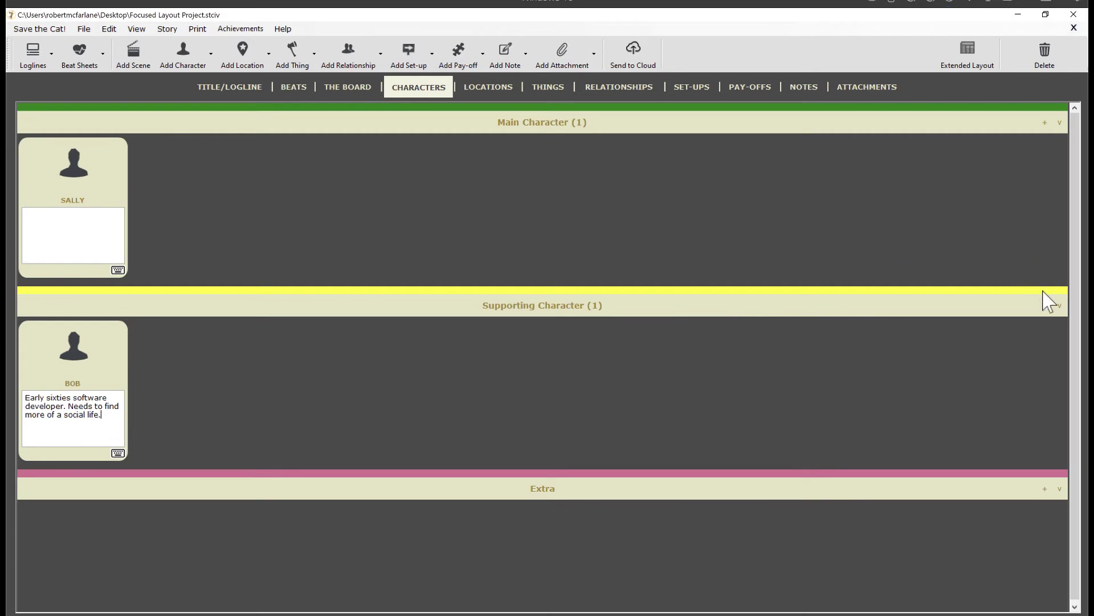
click(1060, 306)
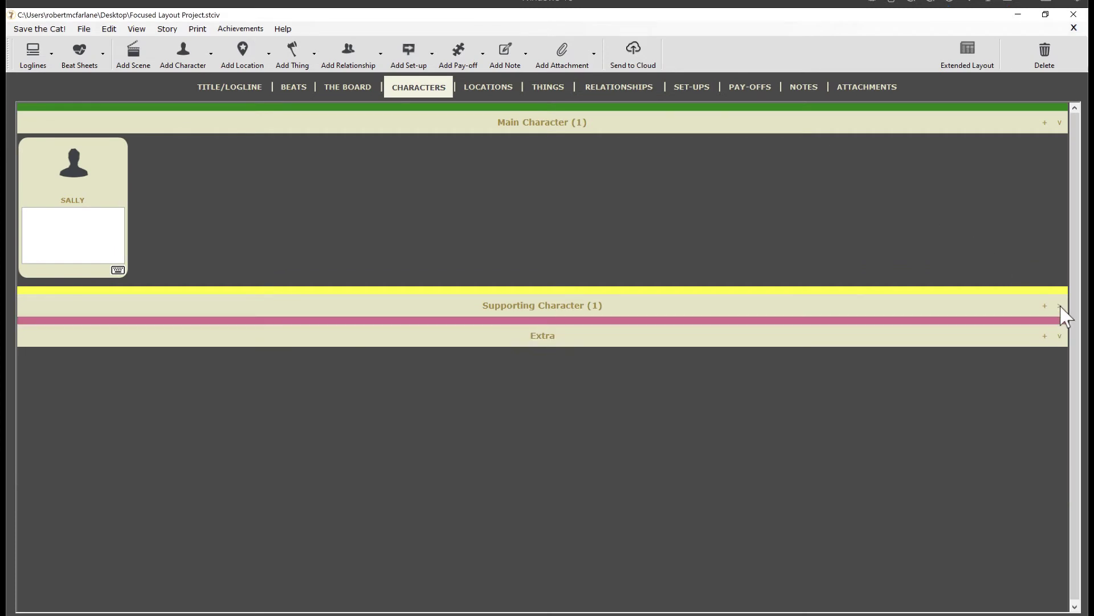
click(1060, 305)
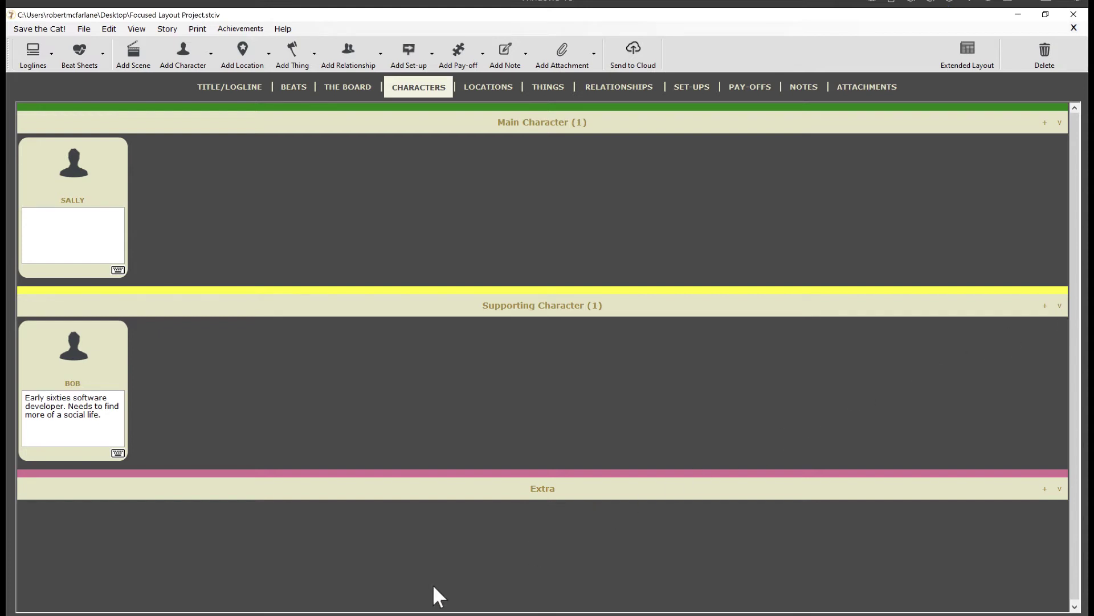
Drag MrMusky.jpg from the Character Images folder onto BOB's card.
click(298, 601)
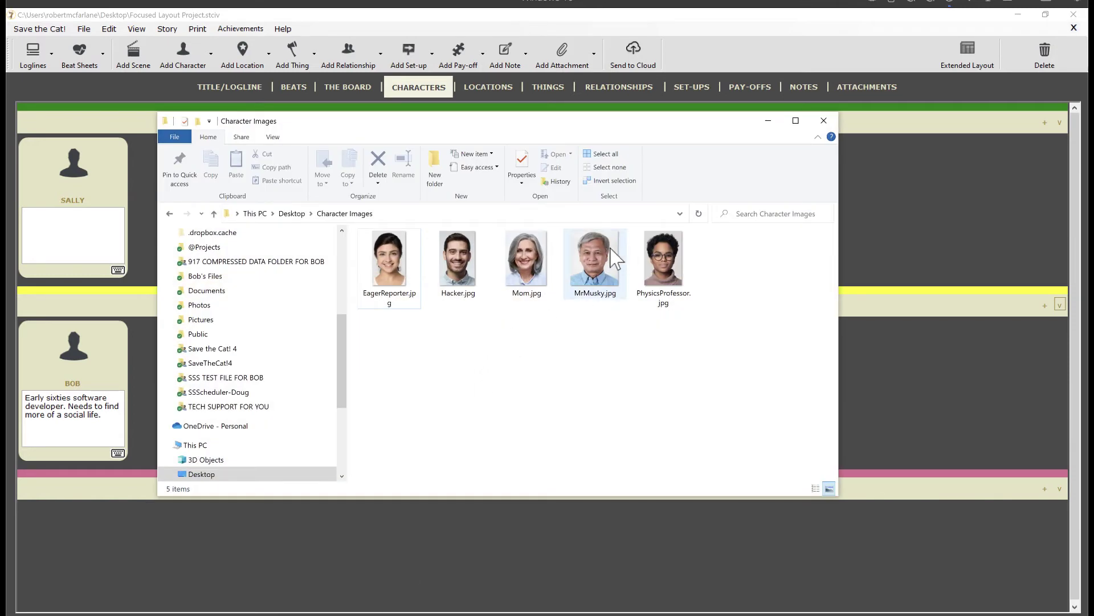
click(606, 265)
drag(606, 265, 74, 346)
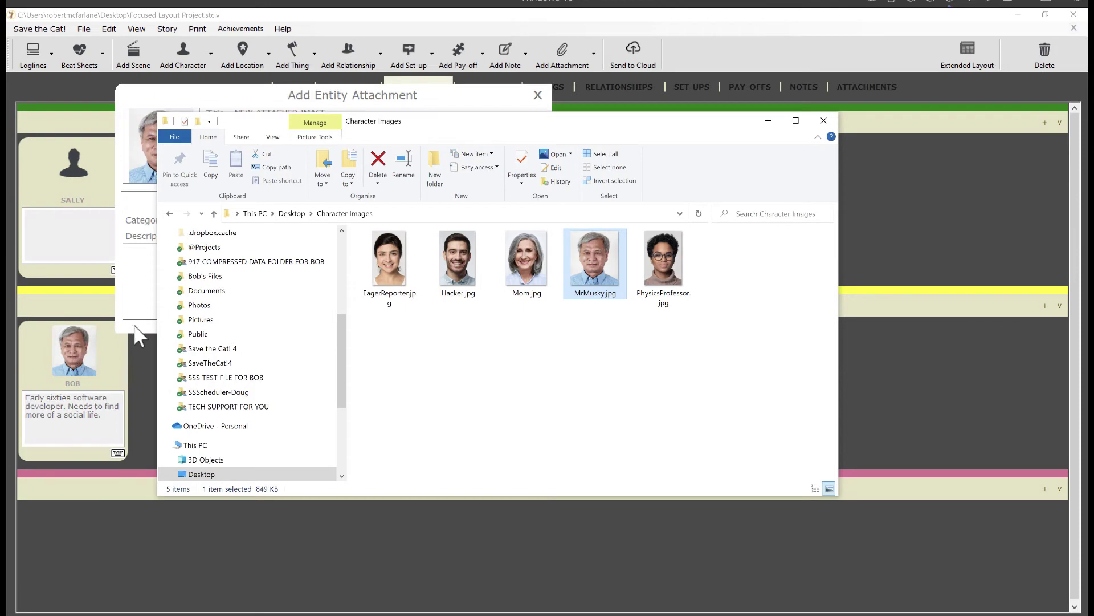
Title Bob's photo attachment 'BOB'S HEADSHOT (NOT REALLY)', a Character Image under Representative Images.
click(768, 120)
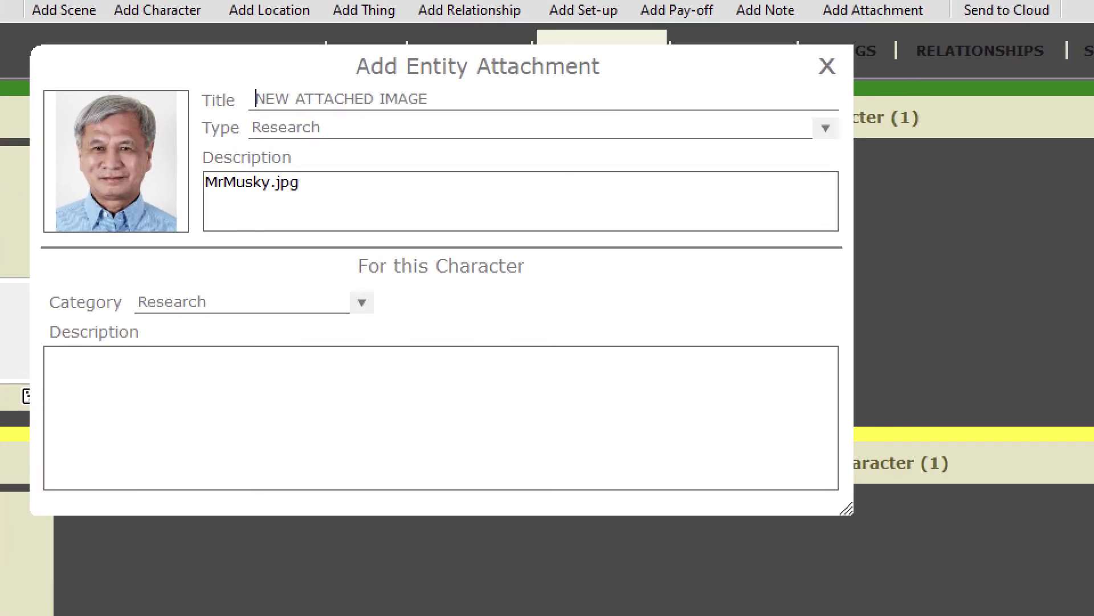
text(B)
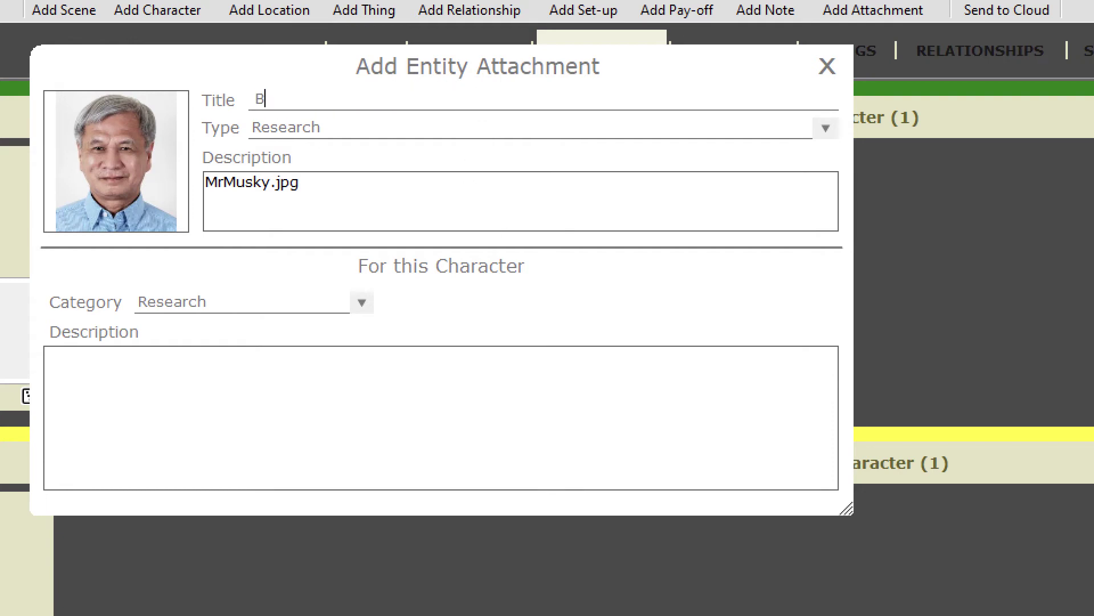
text(OB'S HEAD)
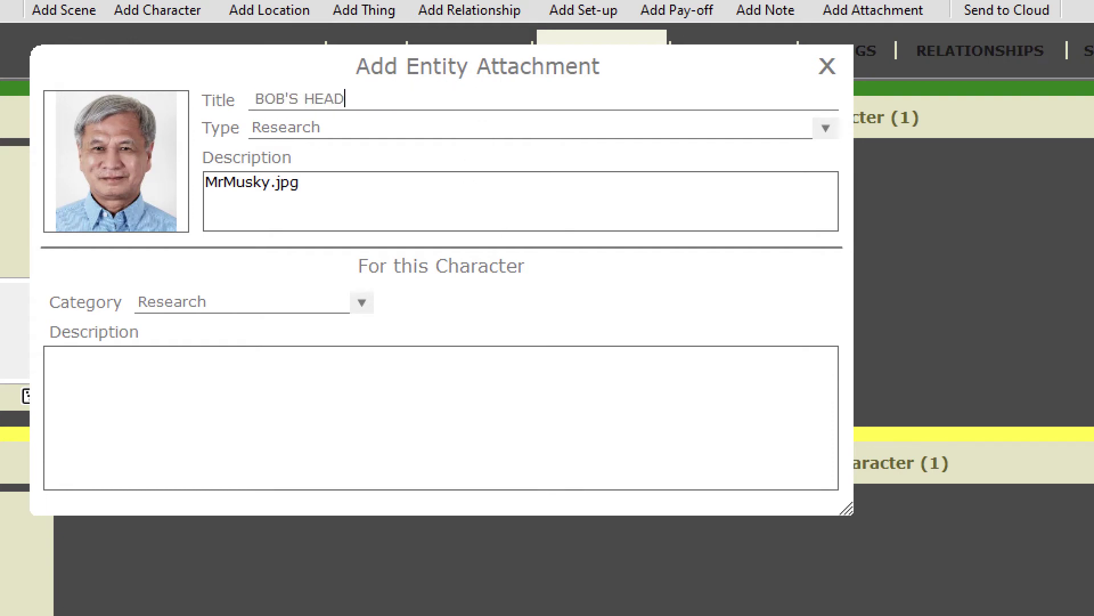
text(SHOT (NOT )
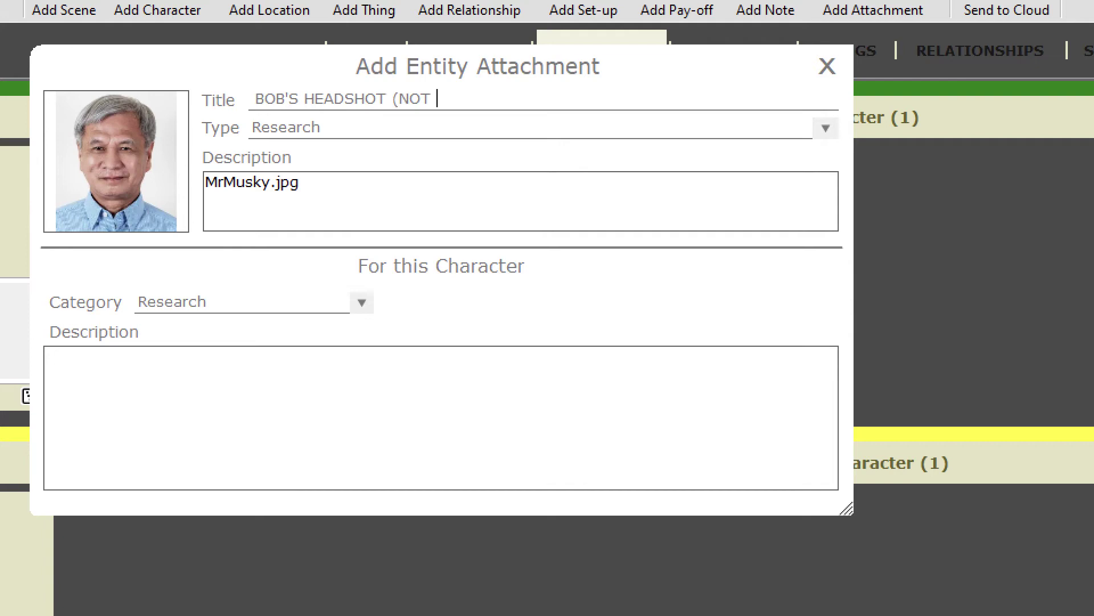
text(REALLY))
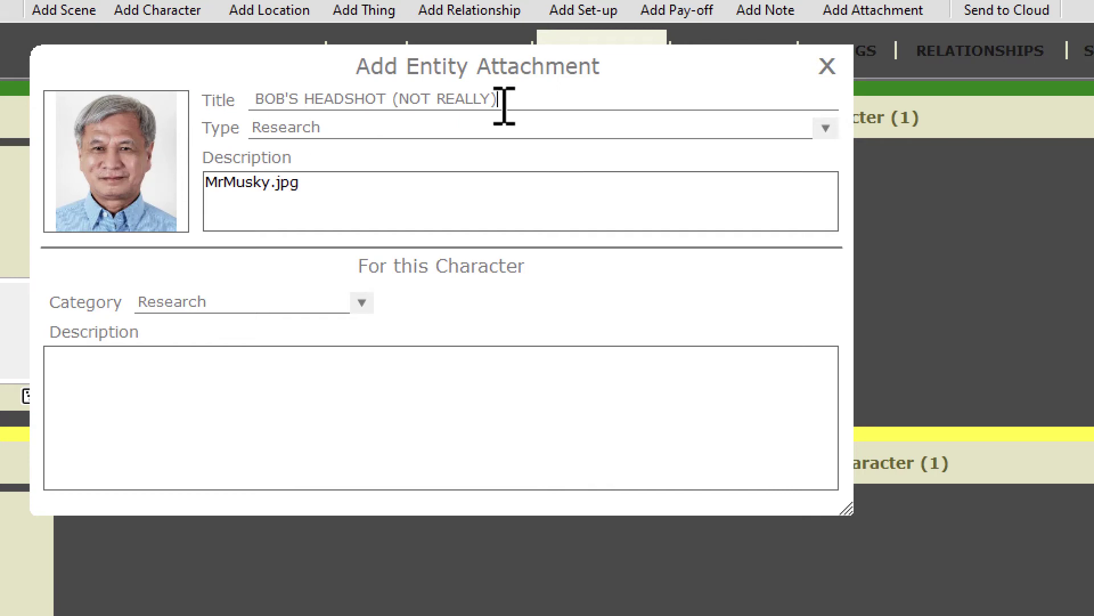
click(831, 128)
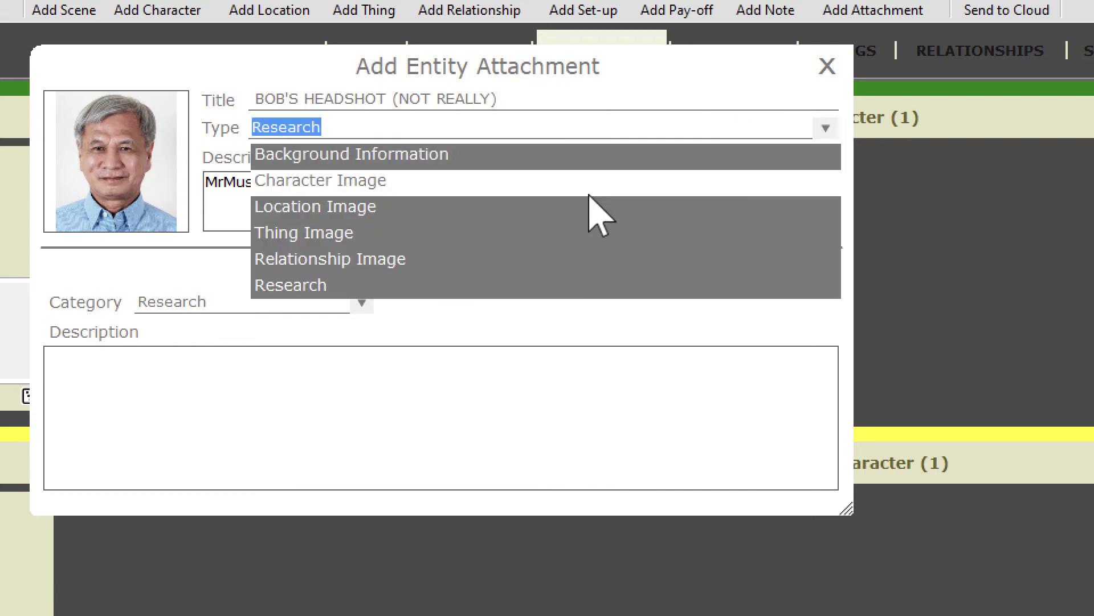
click(590, 181)
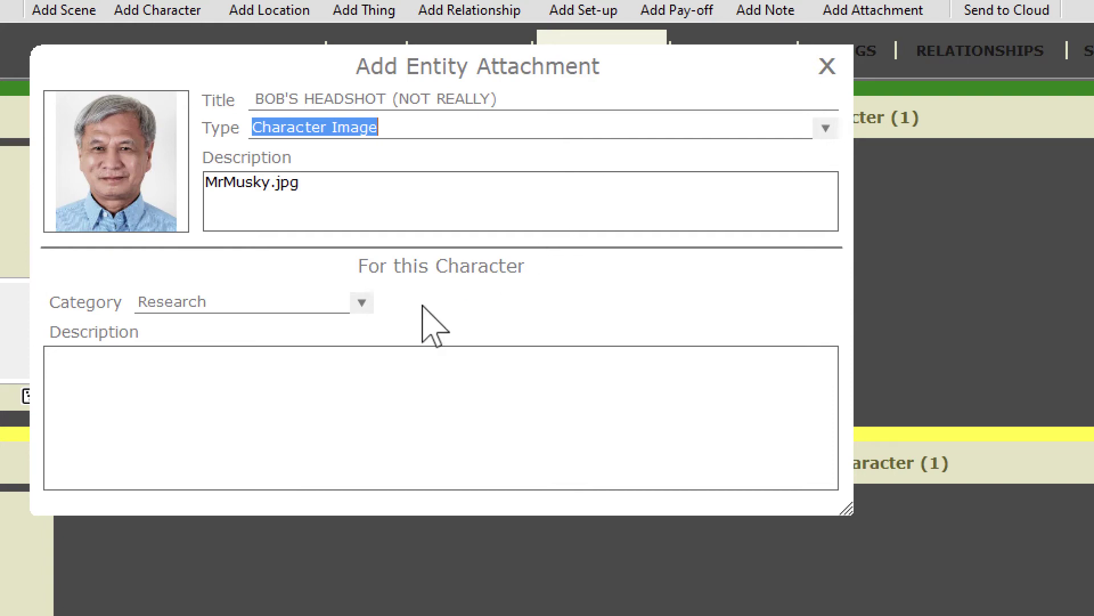
click(362, 302)
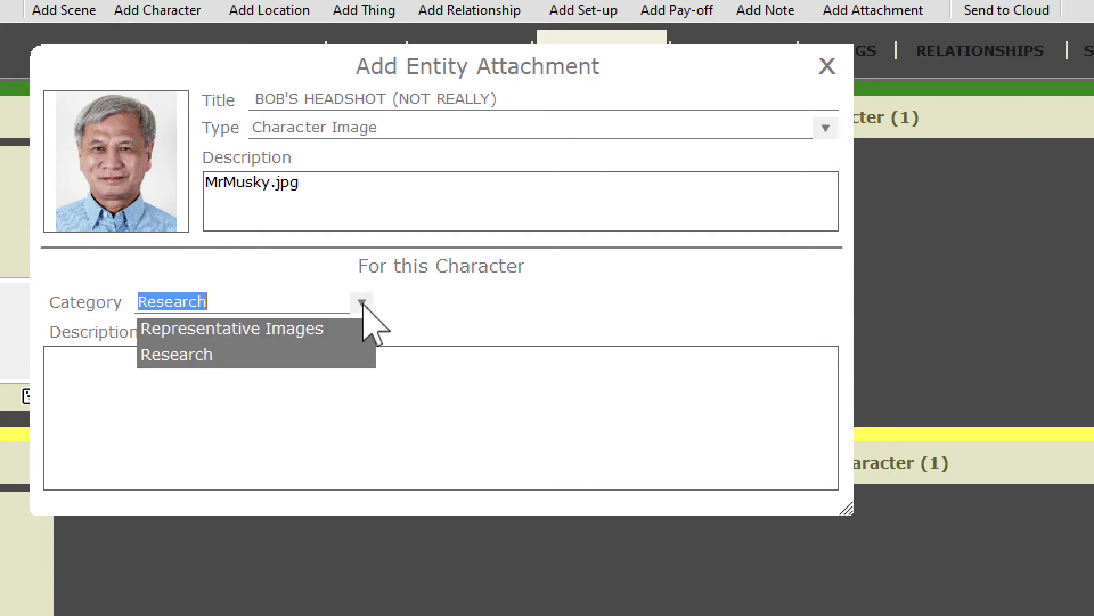
click(331, 334)
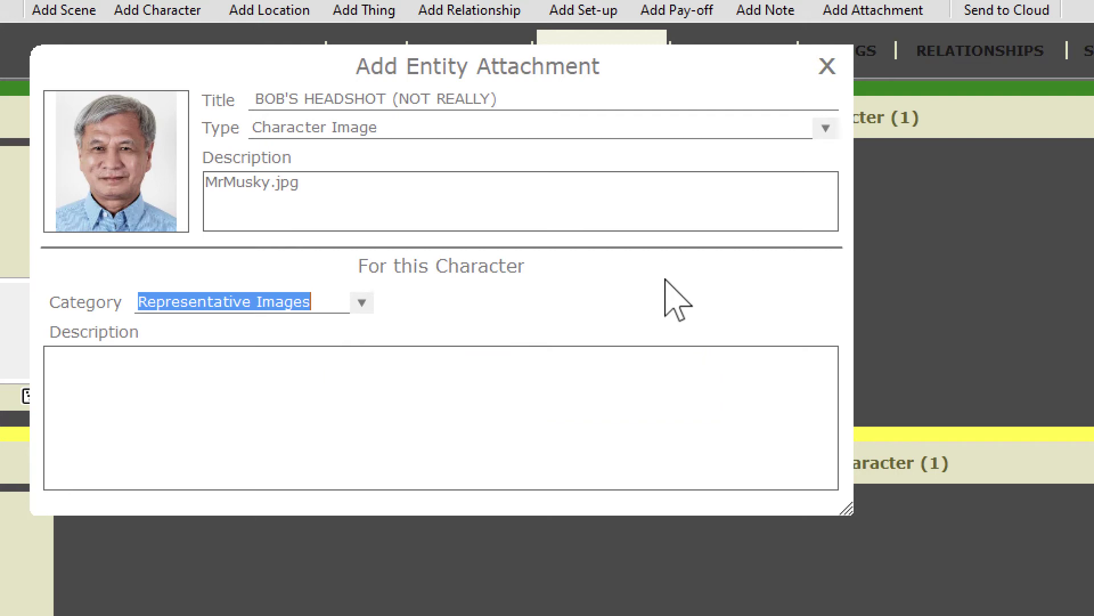
click(832, 67)
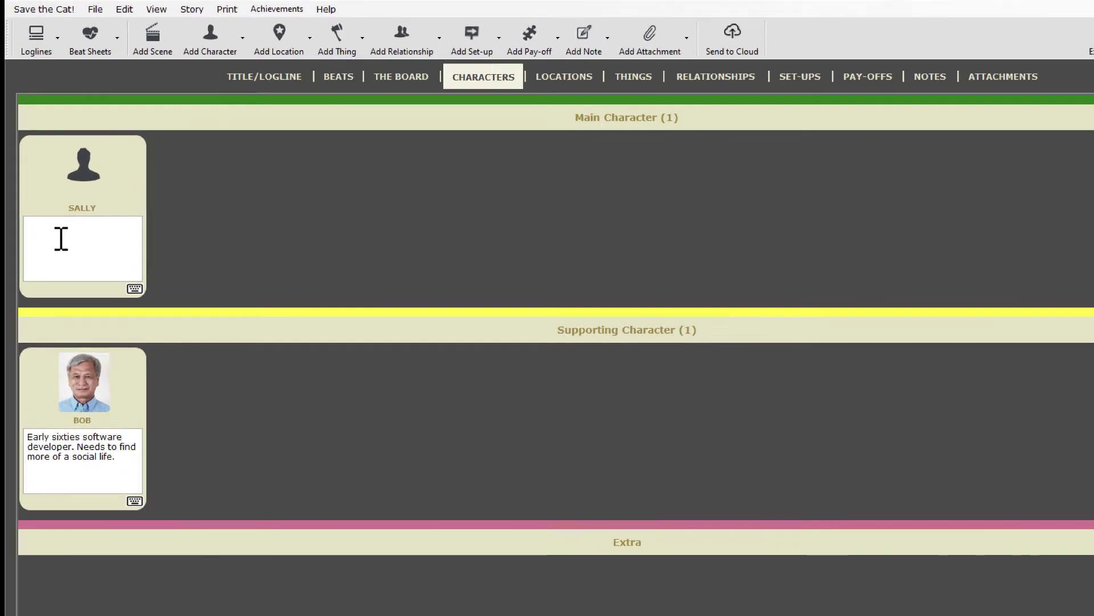
click(54, 227)
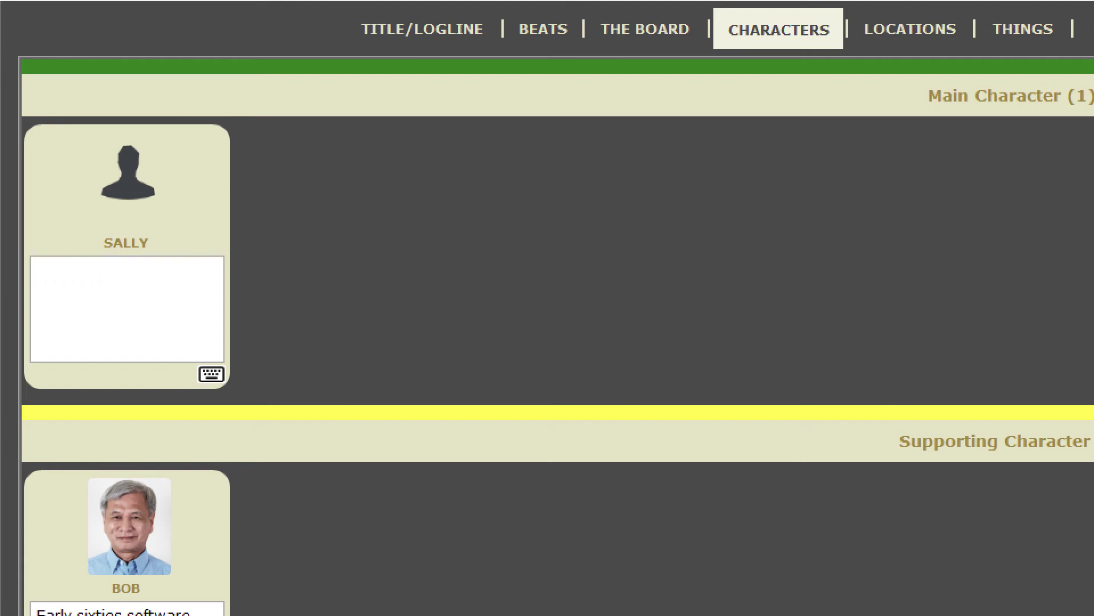
text(www.savethe)
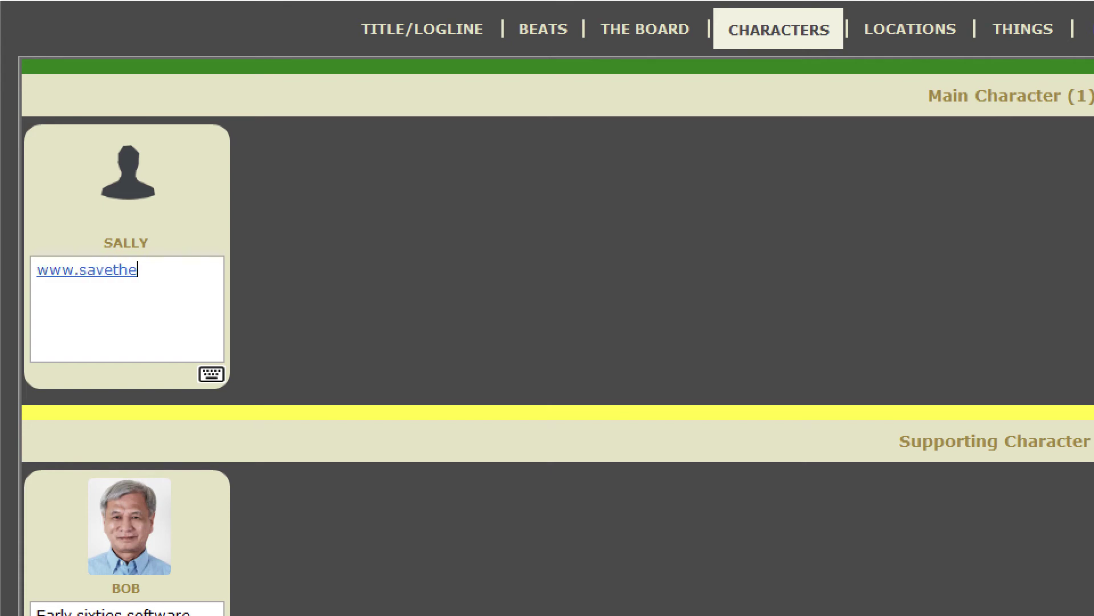
text(cat.com)
click(134, 272)
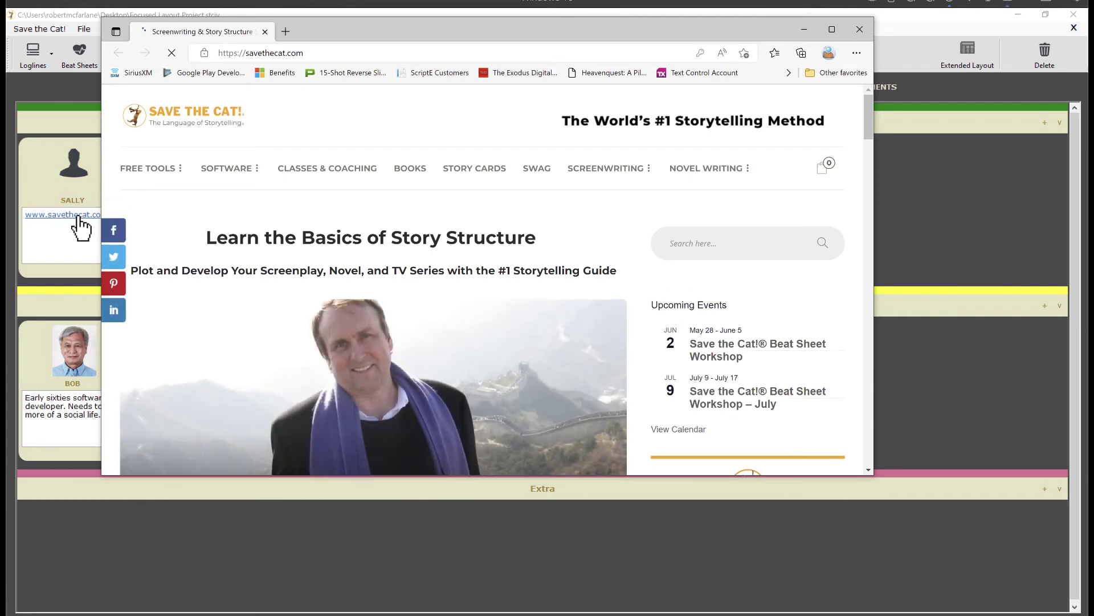
click(858, 27)
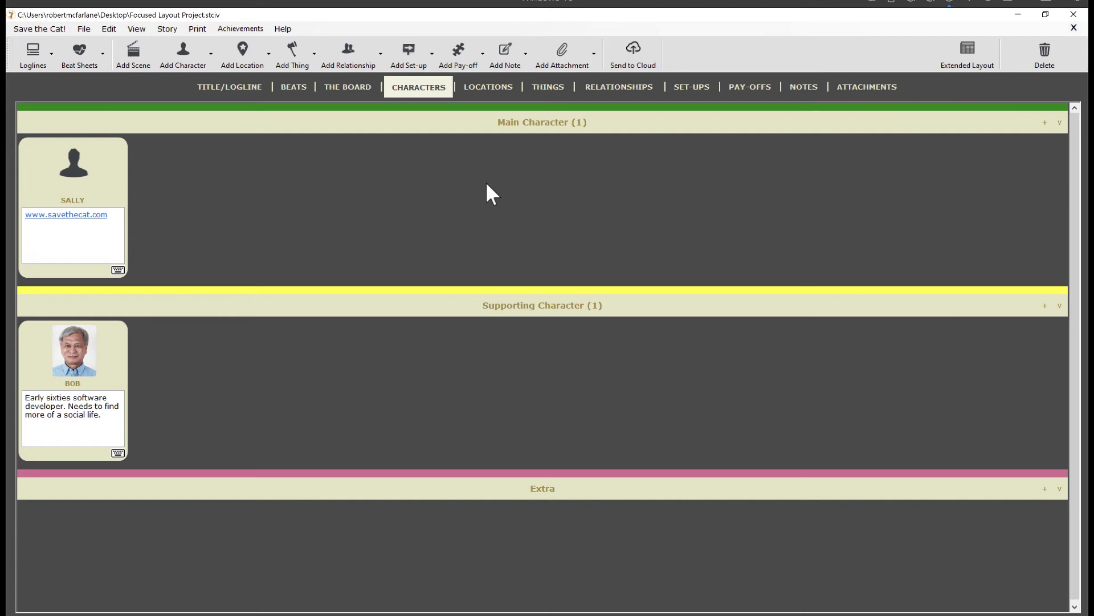
Browse the Locations, Set-ups, Pay-offs and Things pages in turn.
click(500, 89)
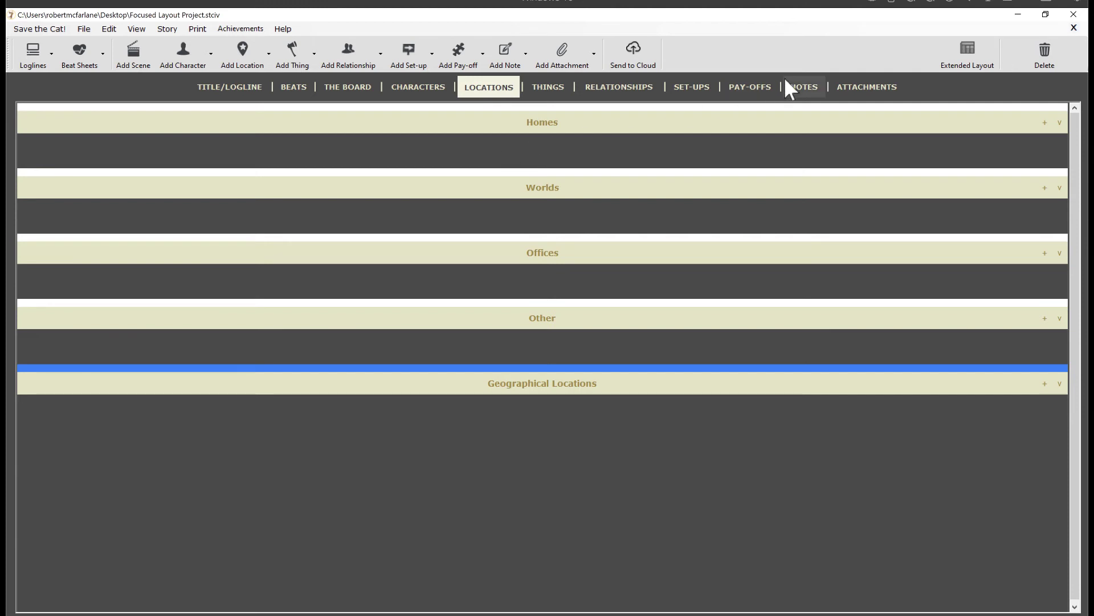
click(705, 103)
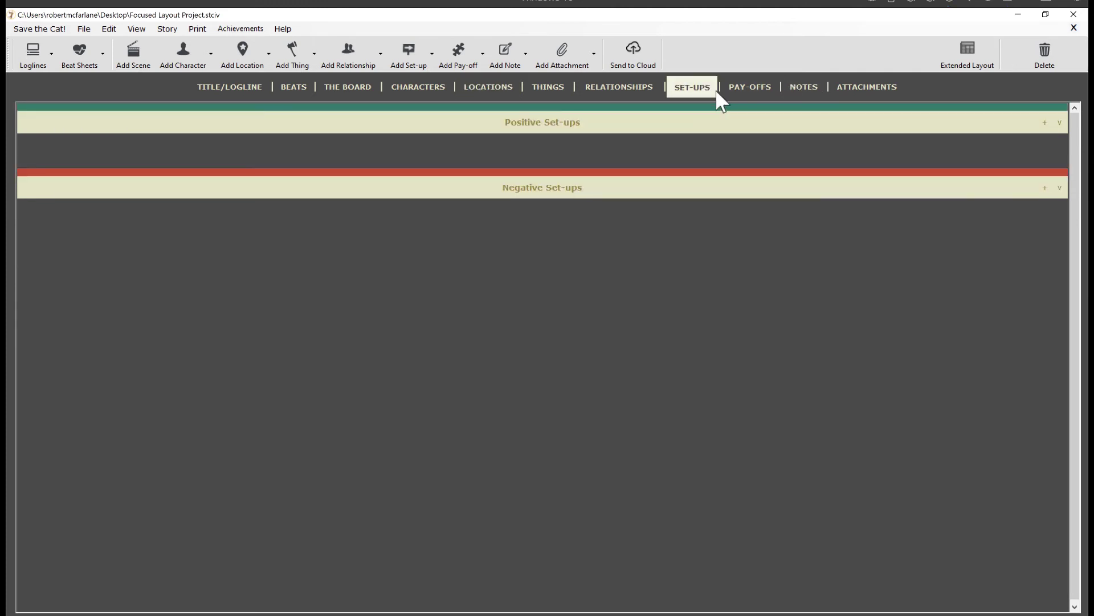
click(753, 89)
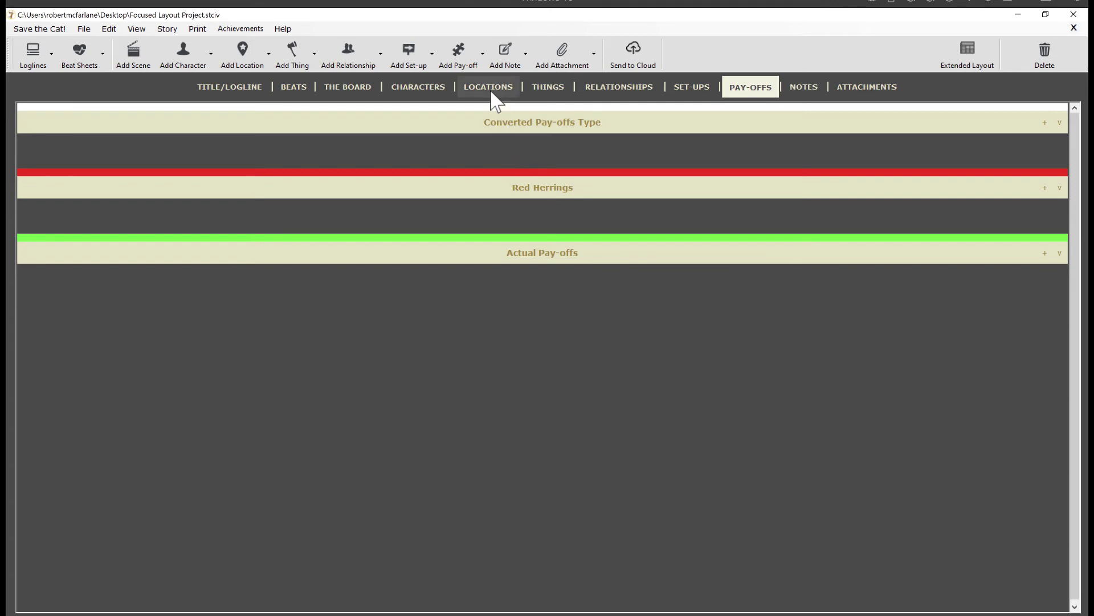
click(555, 87)
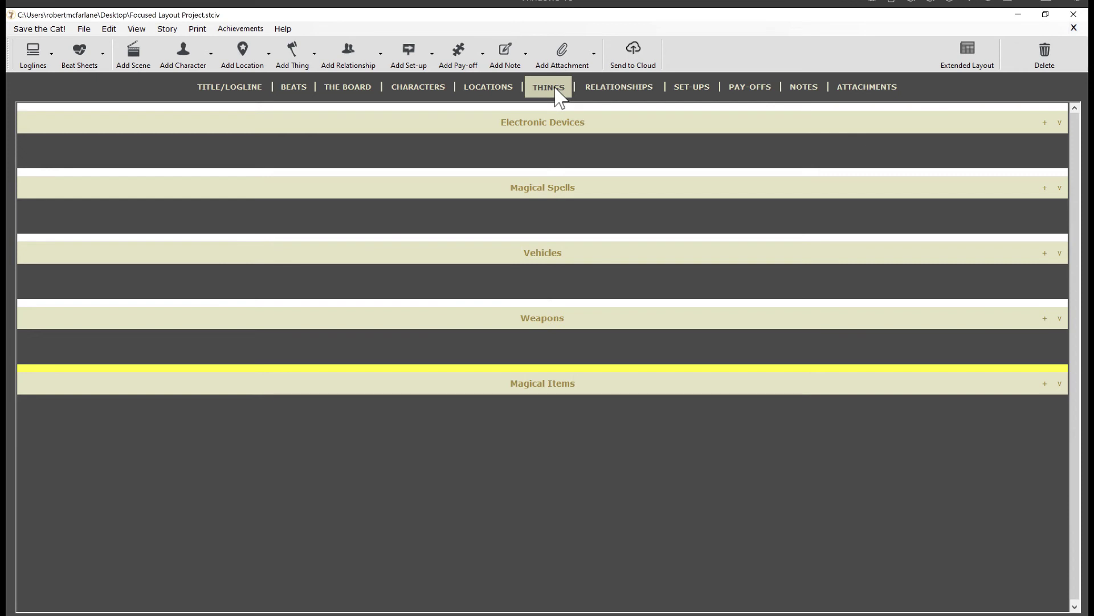
Drag the Britannica Pompeii URL from Edge into the project's Notes as a research note.
click(801, 90)
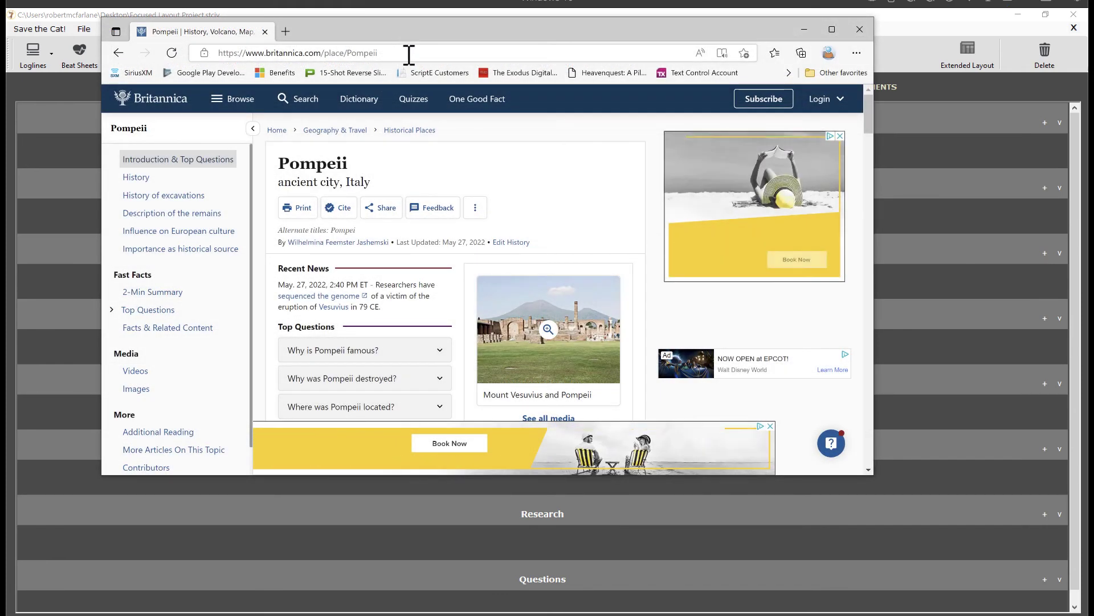
click(409, 53)
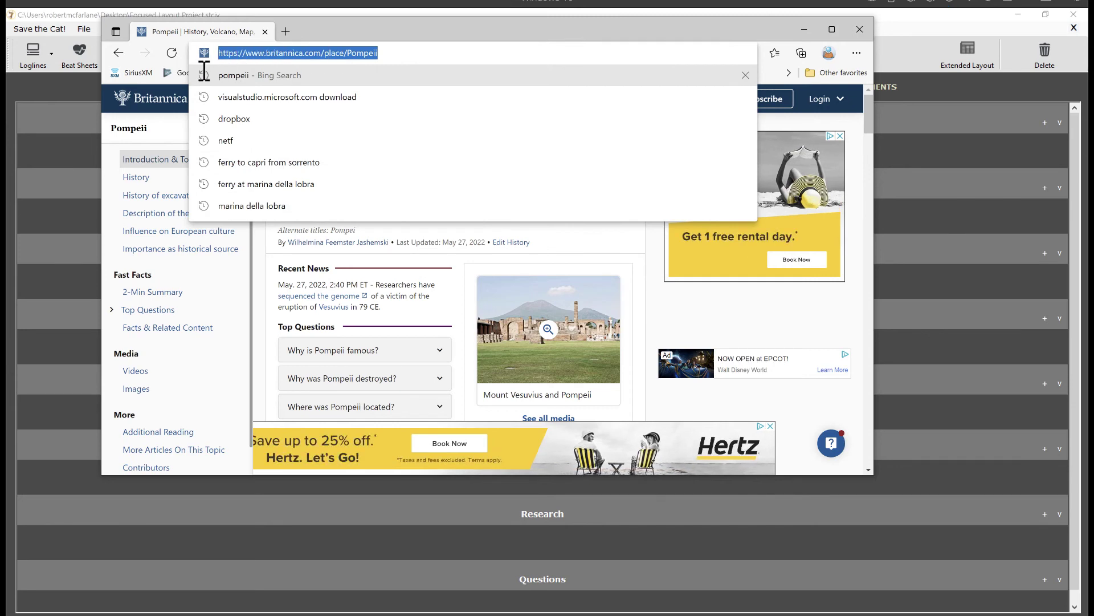
mouse_move(364, 21)
mouse_down()
mouse_move(672, 39)
mouse_move(237, 599)
mouse_move(257, 544)
mouse_up()
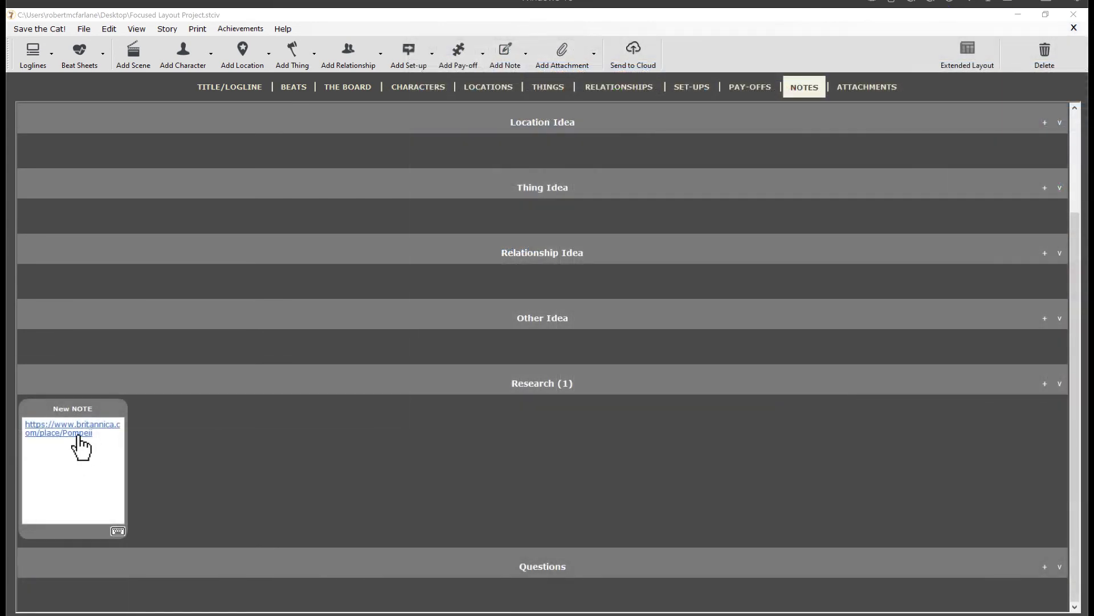
Test the Pompeii research note's link in Edge, then open the note for editing.
click(77, 447)
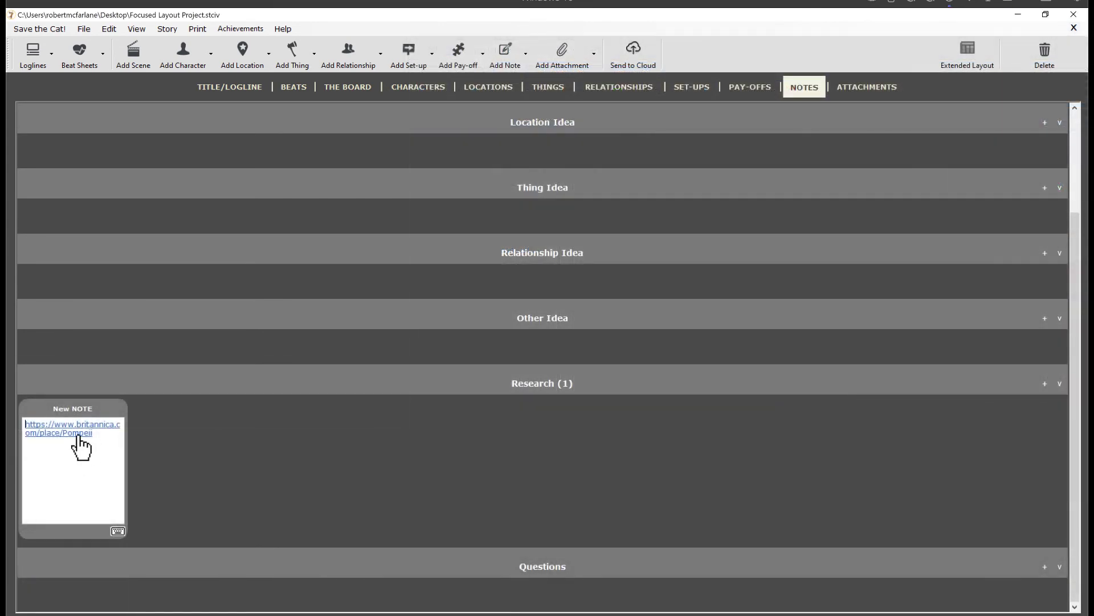
click(73, 436)
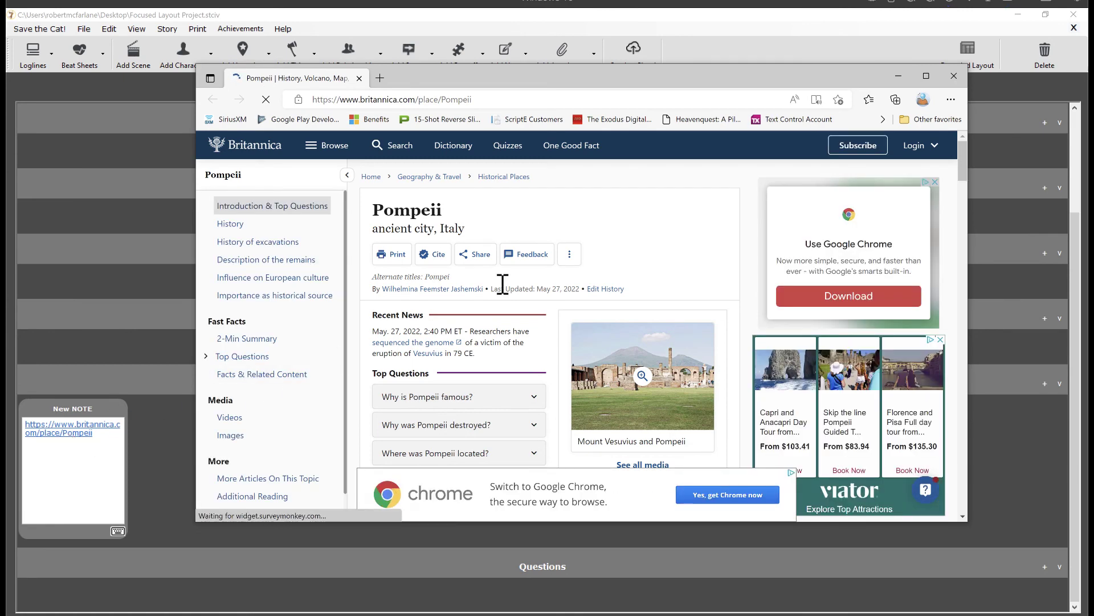
click(954, 76)
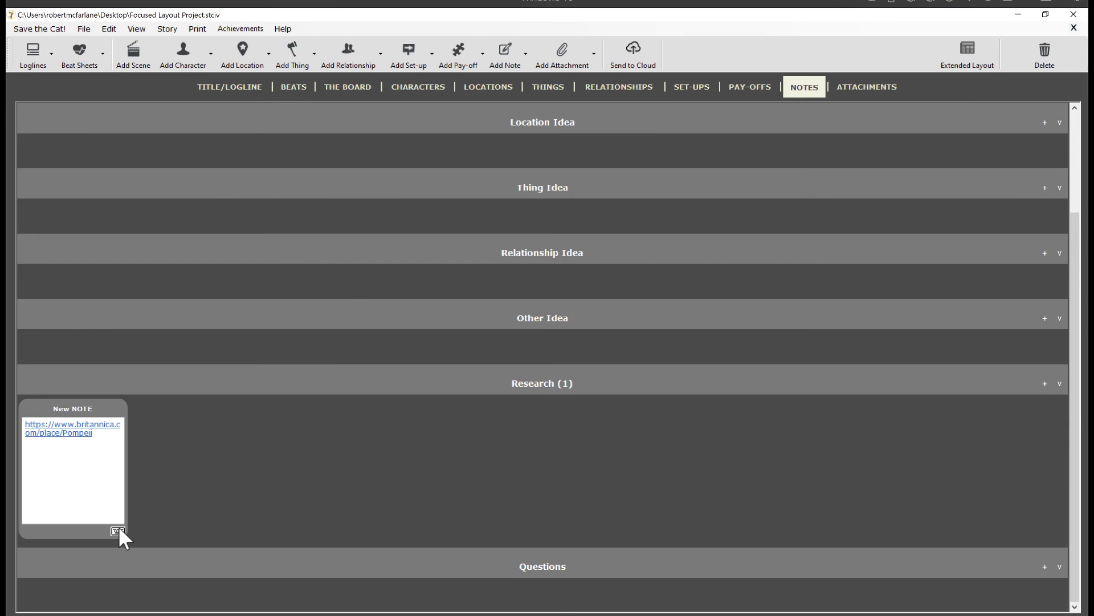
click(118, 530)
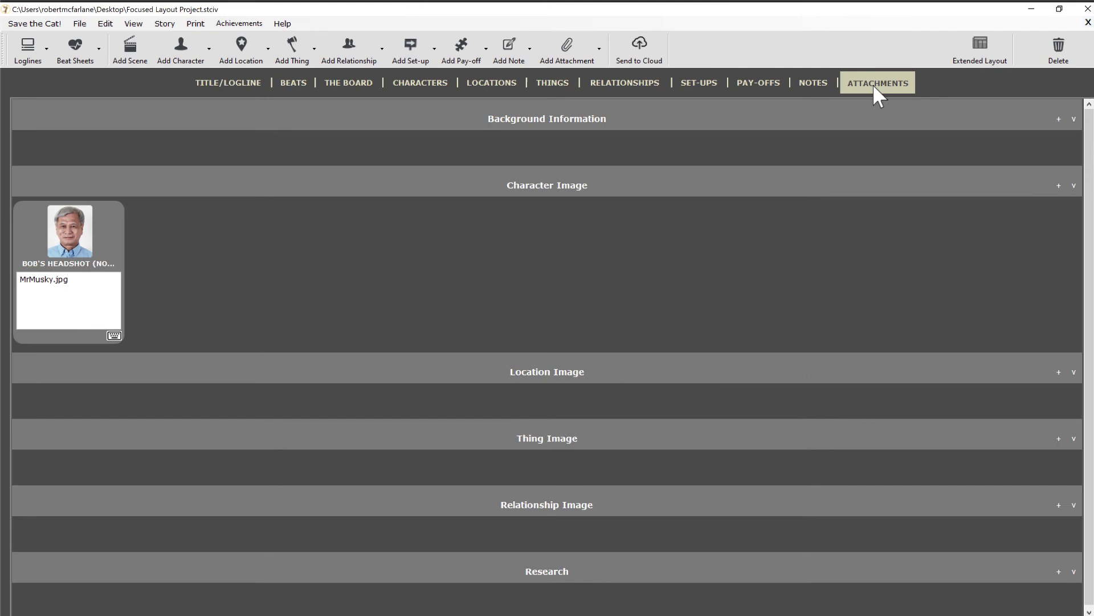
click(1059, 119)
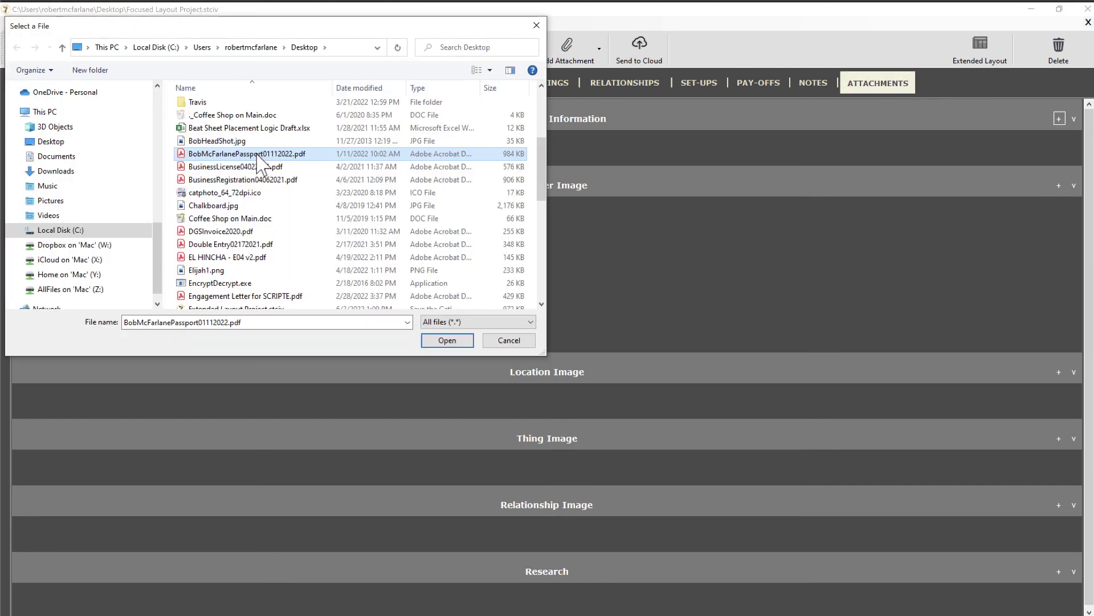
double_click(257, 155)
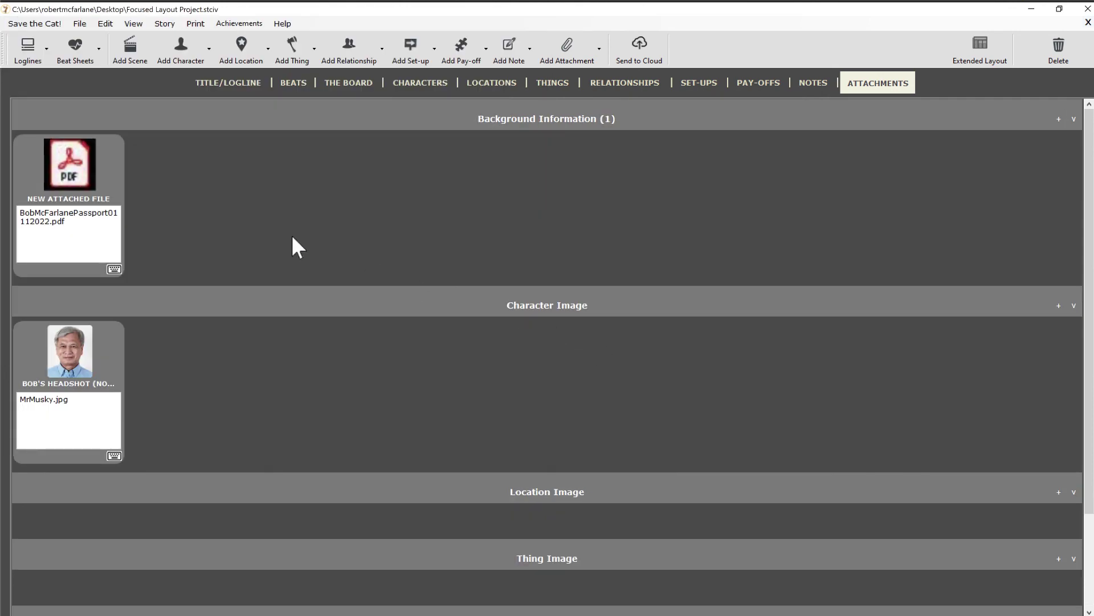
View the attached passport PDF in Acrobat Reader, scrolling down and back up.
double_click(87, 174)
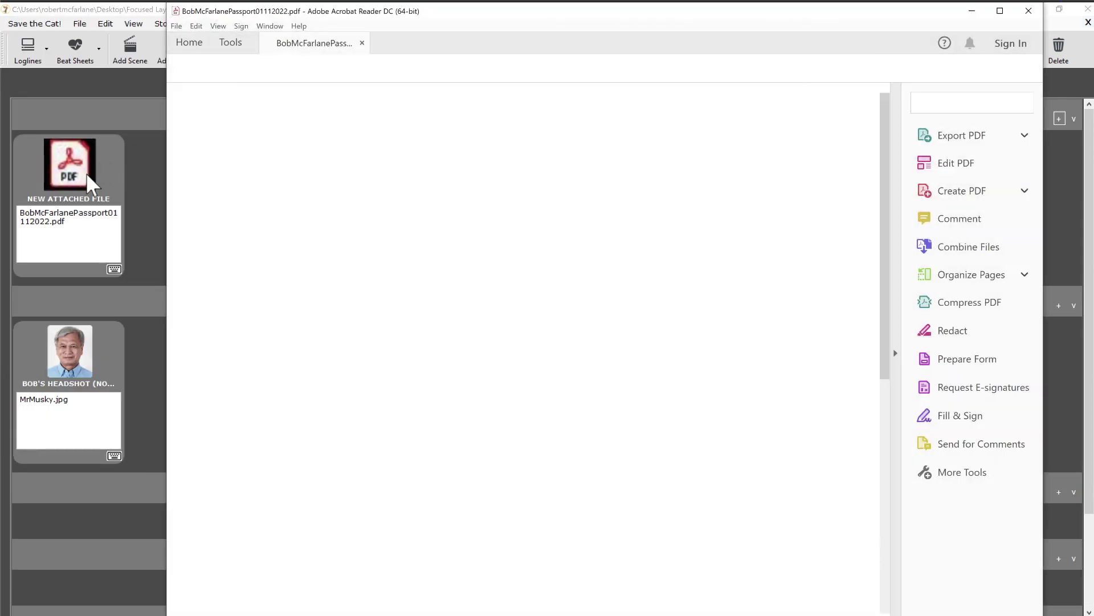
scroll(656, 302, down, 3)
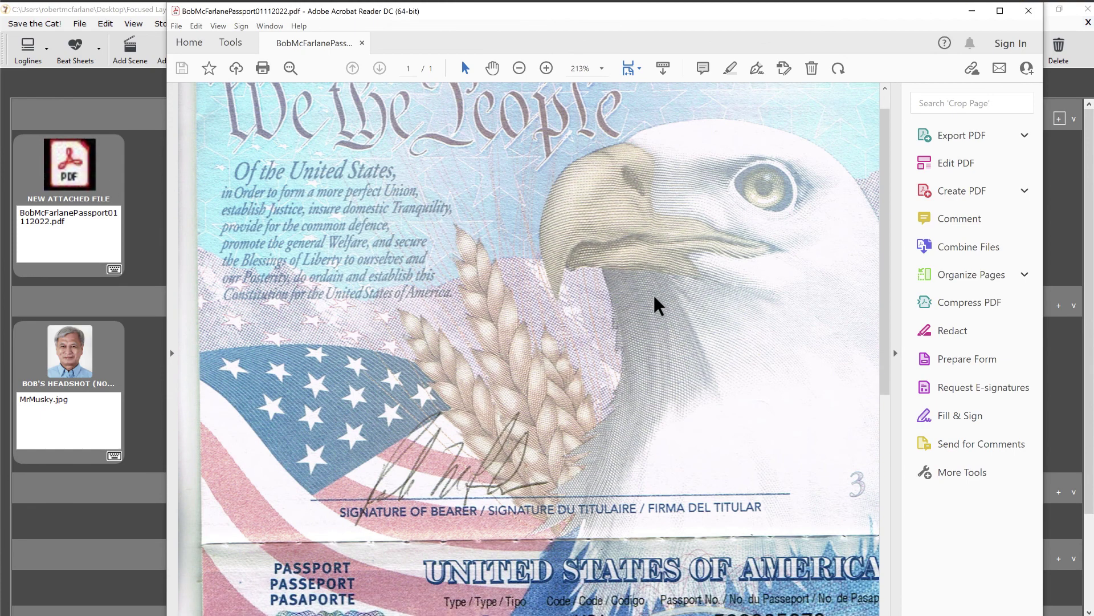
scroll(659, 305, up, 3)
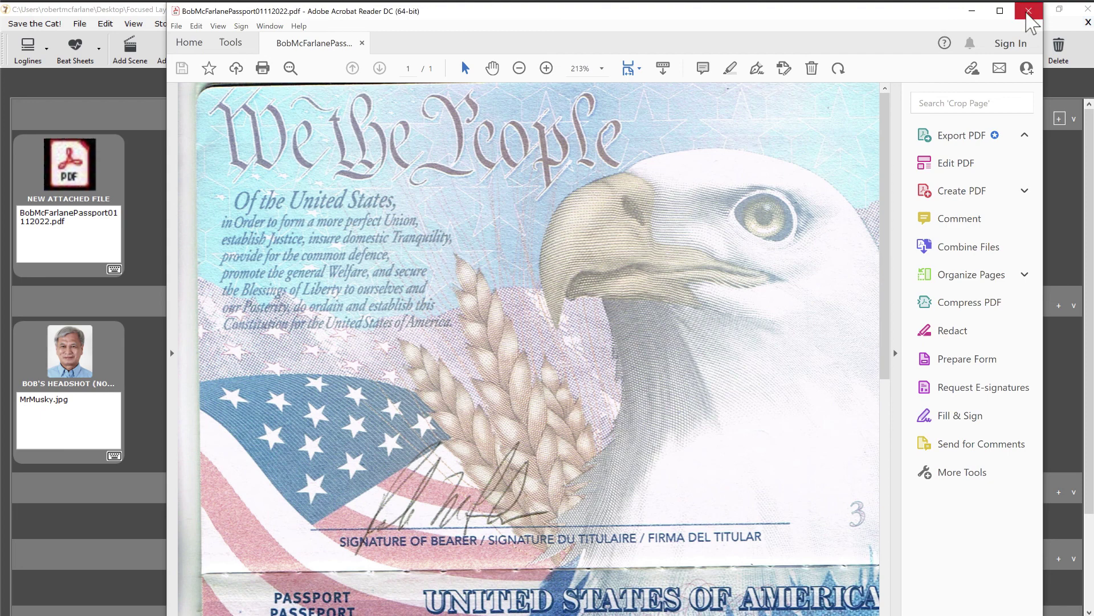
click(1028, 12)
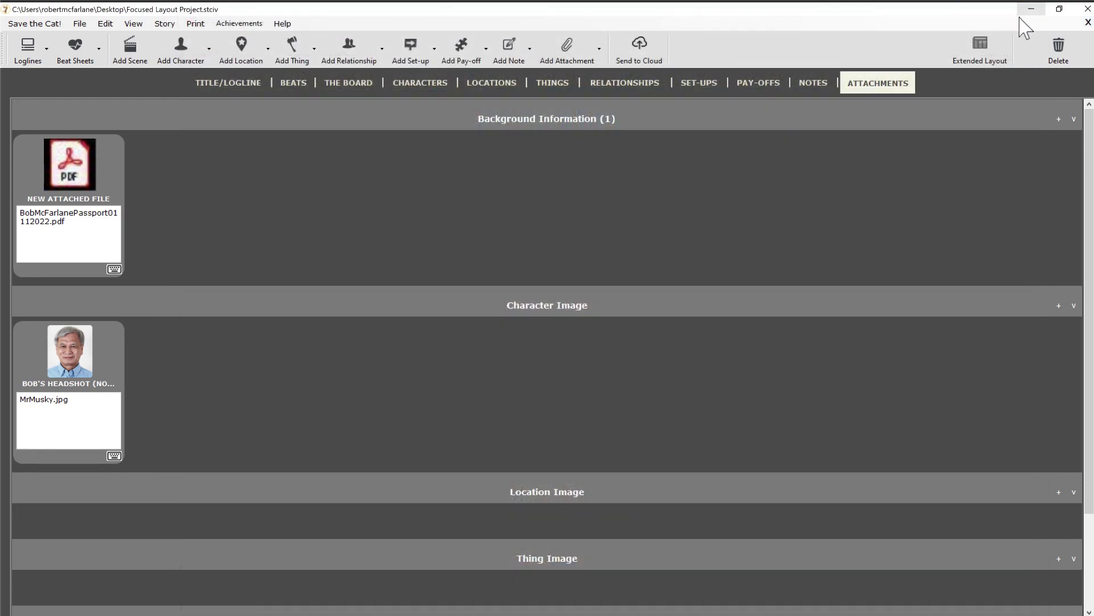